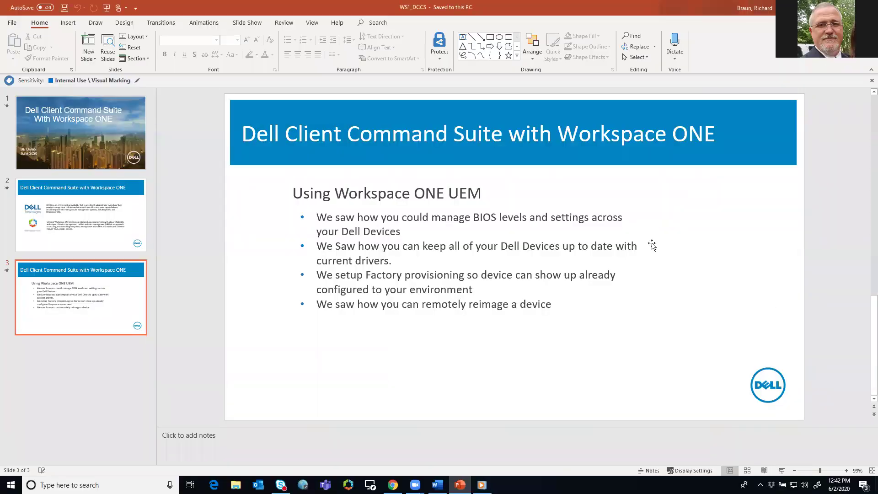
Step: Switch from the PowerPoint capabilities slide to the Workspace ONE UEM Profiles page in Chrome
key("alt+Tab")
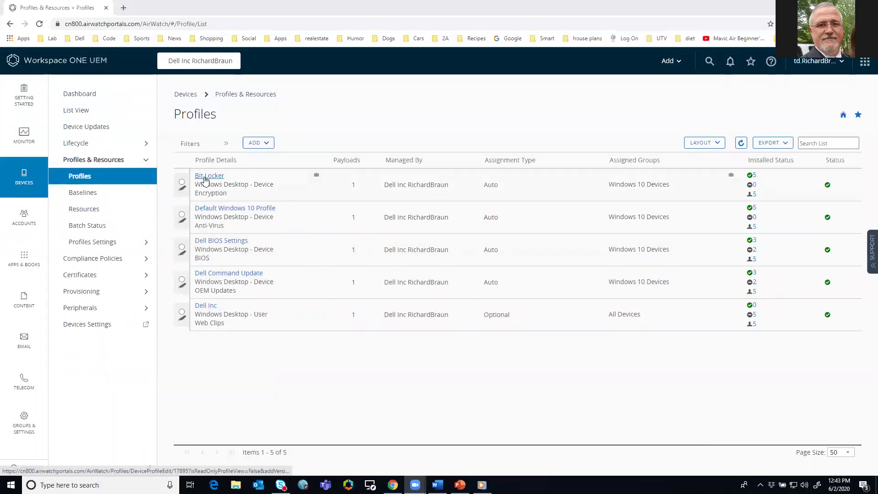
left_click(205, 177)
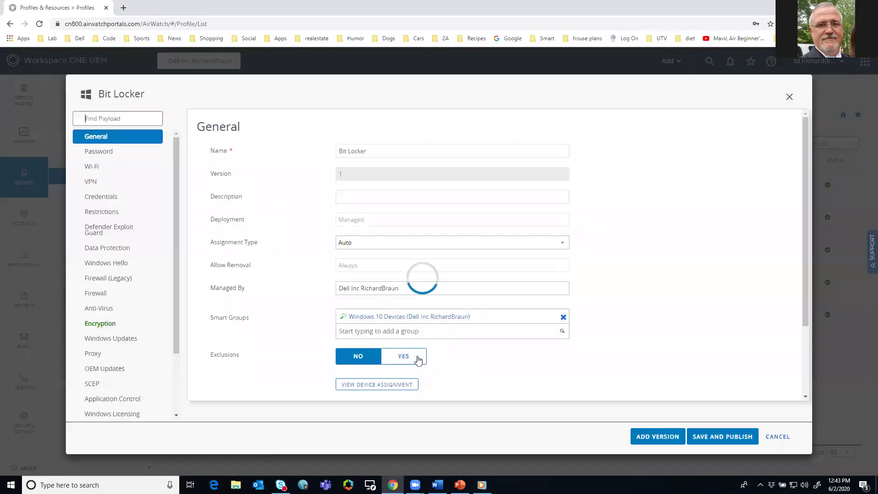
left_click(102, 324)
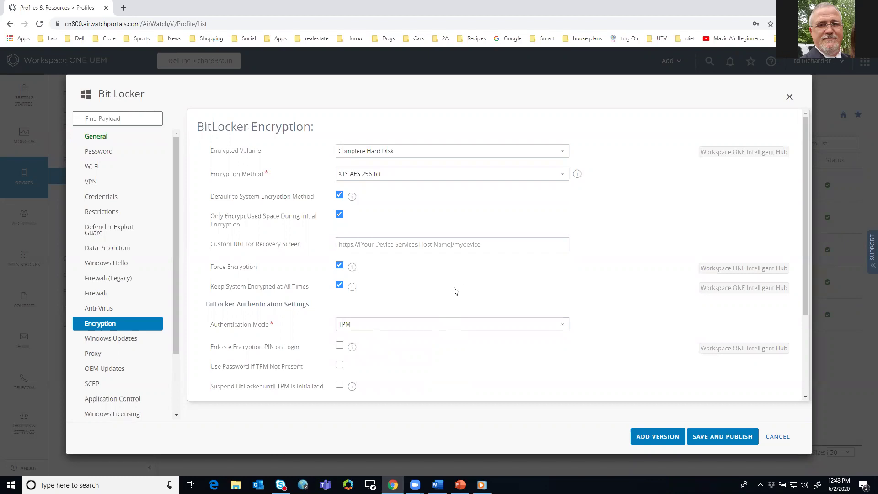
scroll(458, 285, "down", 3)
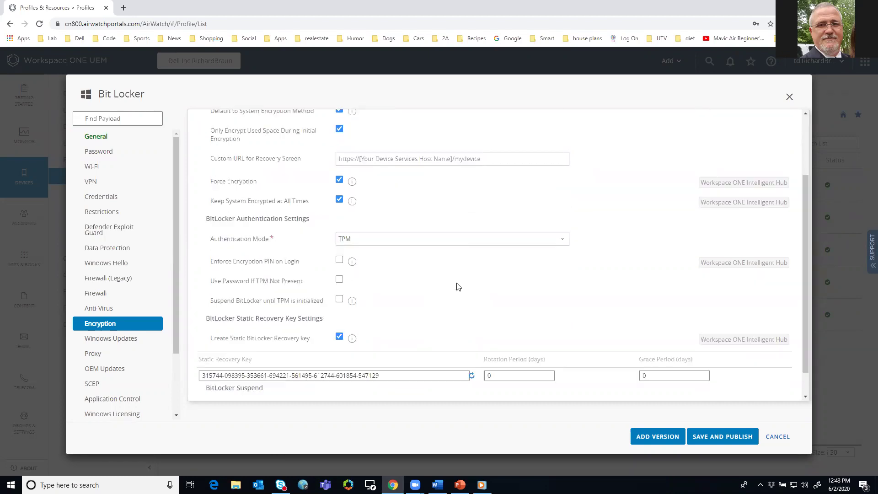
scroll(458, 293, "up", 3)
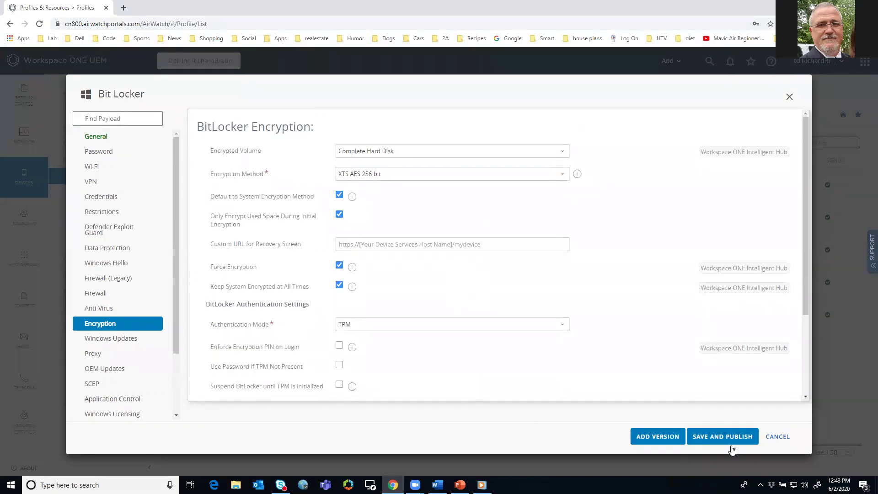
left_click(778, 437)
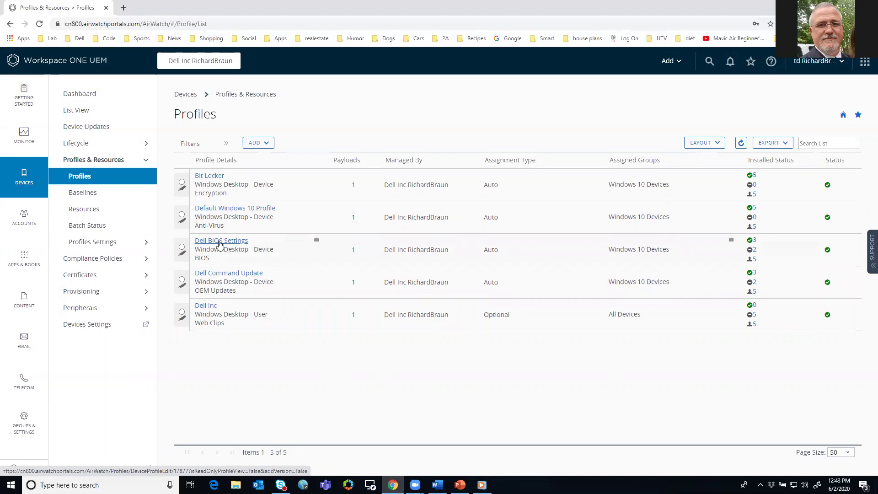
left_click(220, 244)
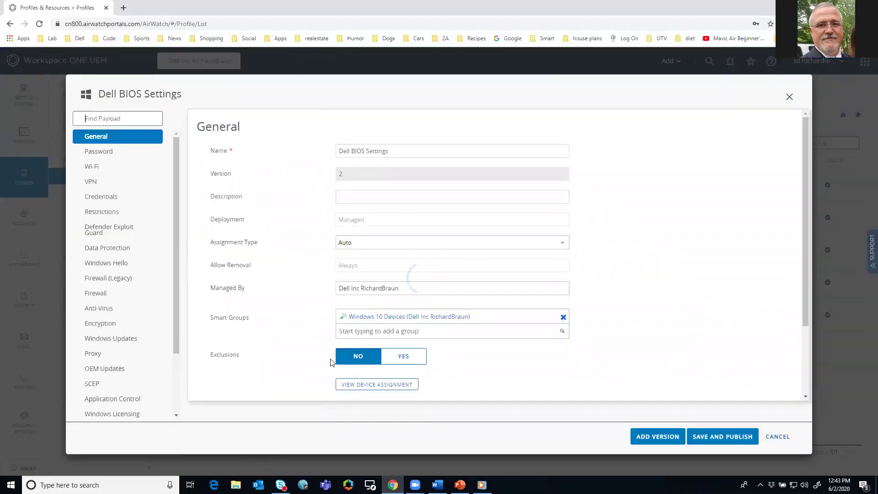
scroll(115, 353, "down", 1)
scroll(114, 352, "down", 2)
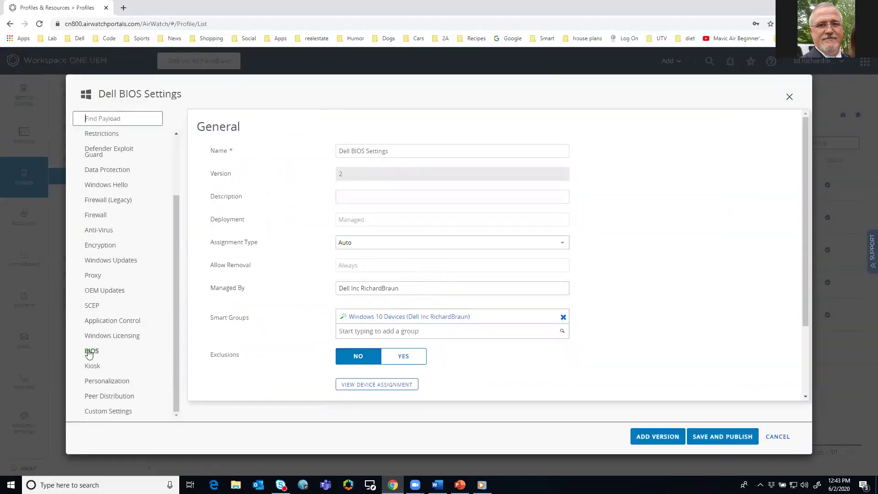
left_click(90, 351)
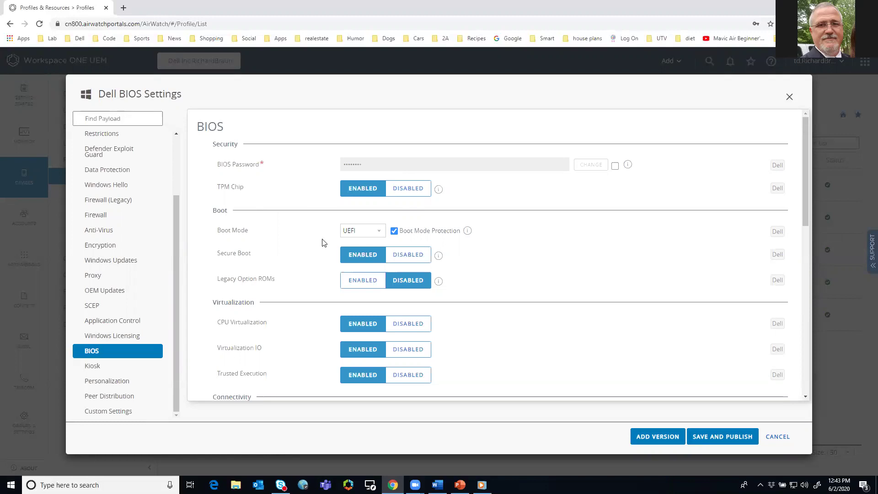
scroll(347, 308, "down", 2)
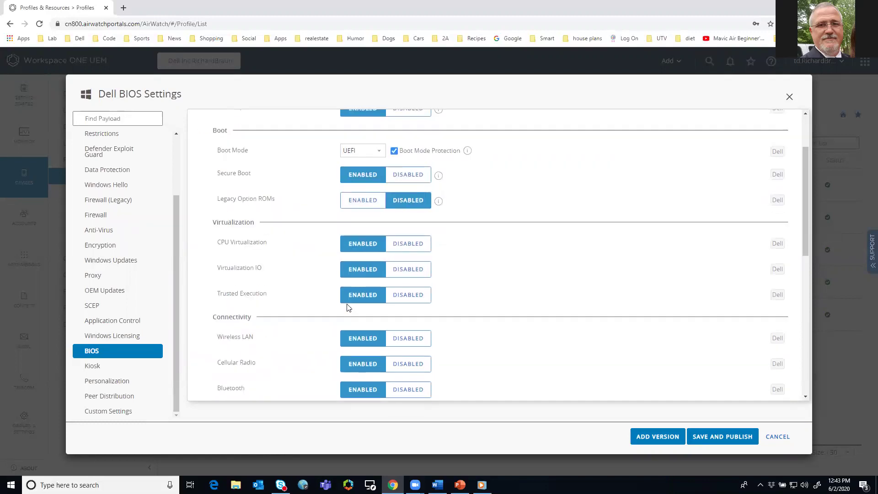
scroll(337, 300, "down", 1)
scroll(337, 300, "down", 4)
scroll(337, 300, "down", 3)
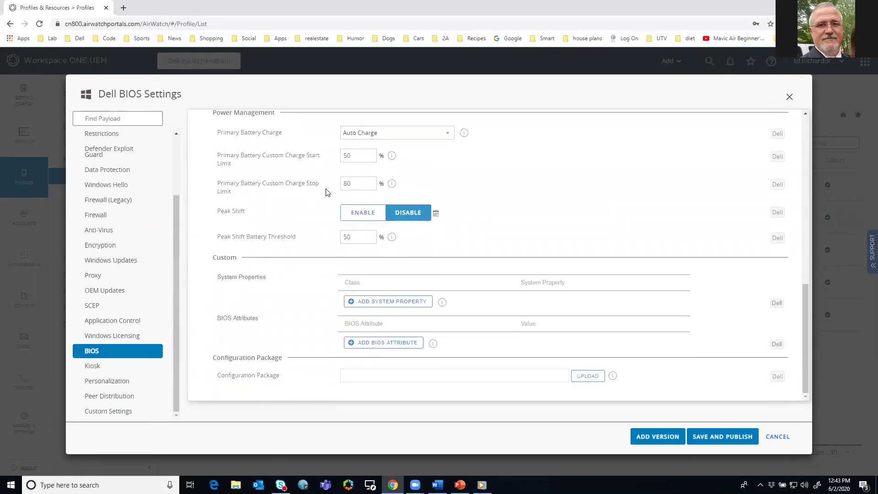
scroll(384, 191, "up", 3)
scroll(371, 176, "up", 2)
scroll(373, 186, "down", 5)
scroll(453, 339, "up", 4)
scroll(436, 287, "down", 4)
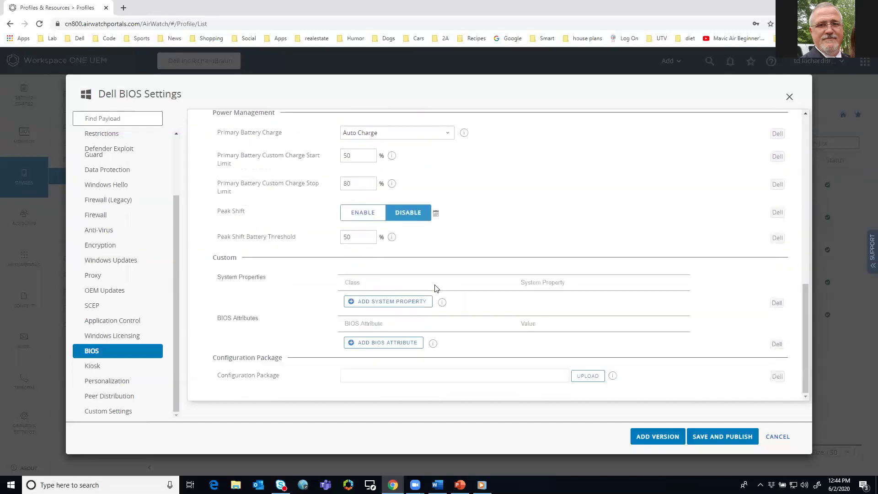
scroll(771, 355, "up", 5)
scroll(761, 192, "up", 2)
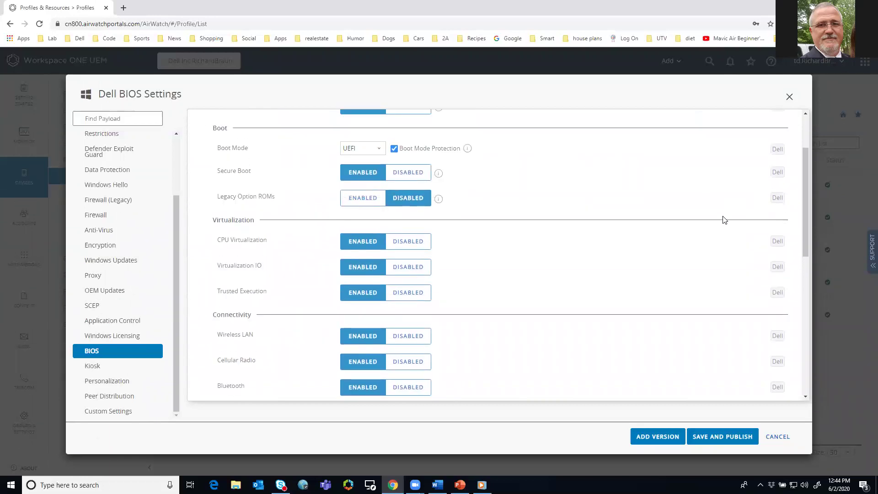
scroll(725, 229, "up", 1)
scroll(725, 228, "up", 2)
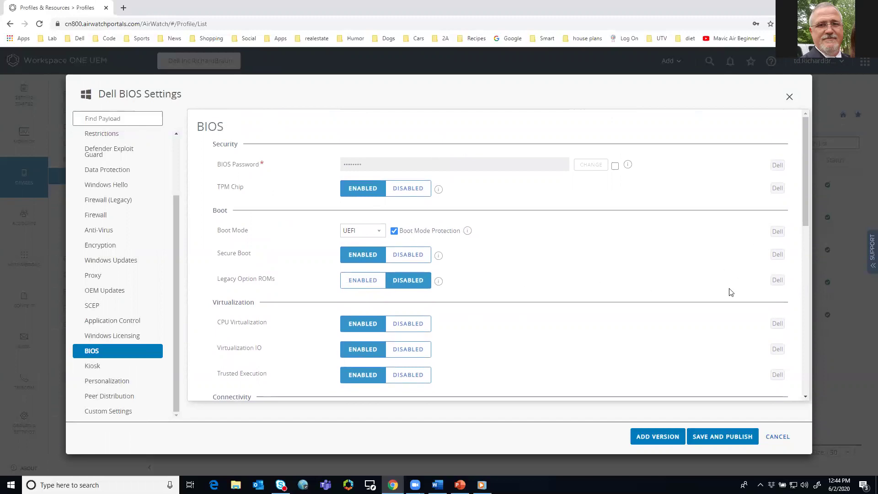
scroll(700, 315, "down", 2)
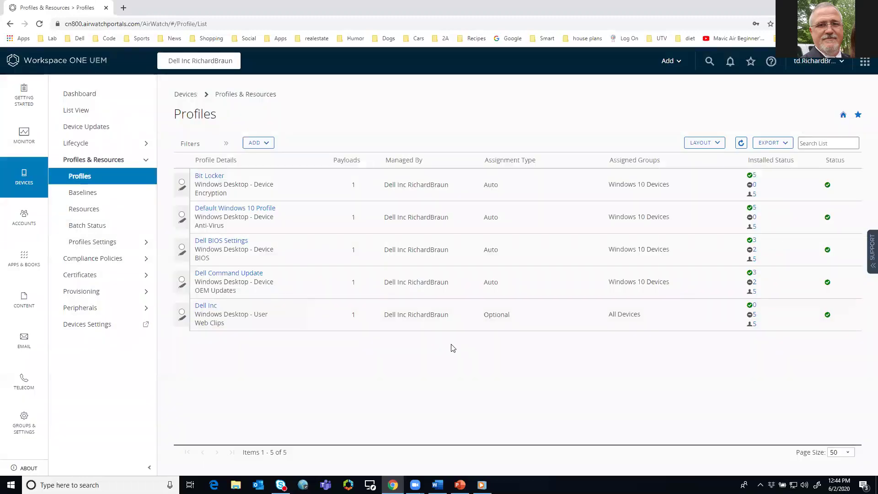
left_click(230, 274)
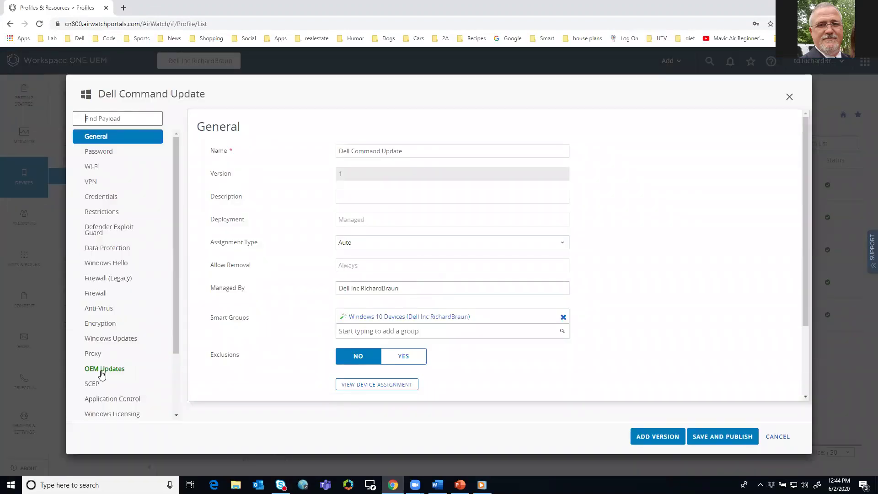
left_click(103, 369)
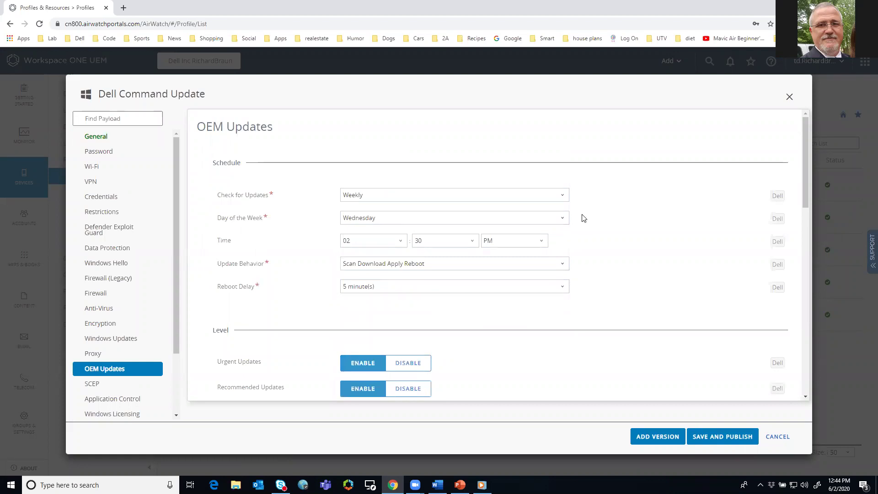
scroll(583, 218, "down", 4)
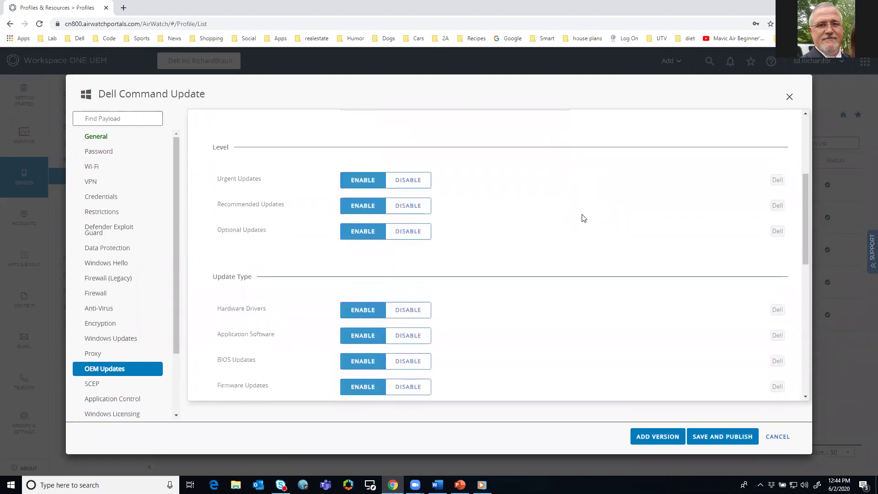
scroll(583, 219, "down", 2)
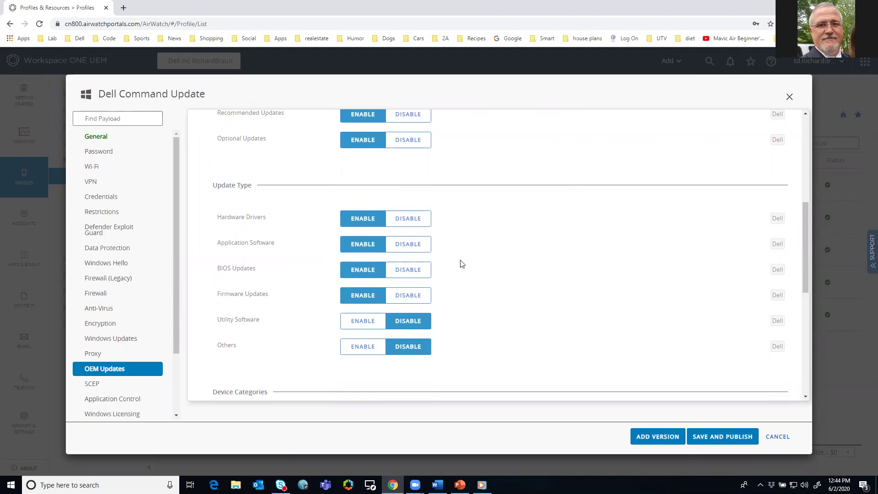
scroll(462, 264, "down", 1)
scroll(462, 264, "up", 3)
scroll(462, 264, "down", 1)
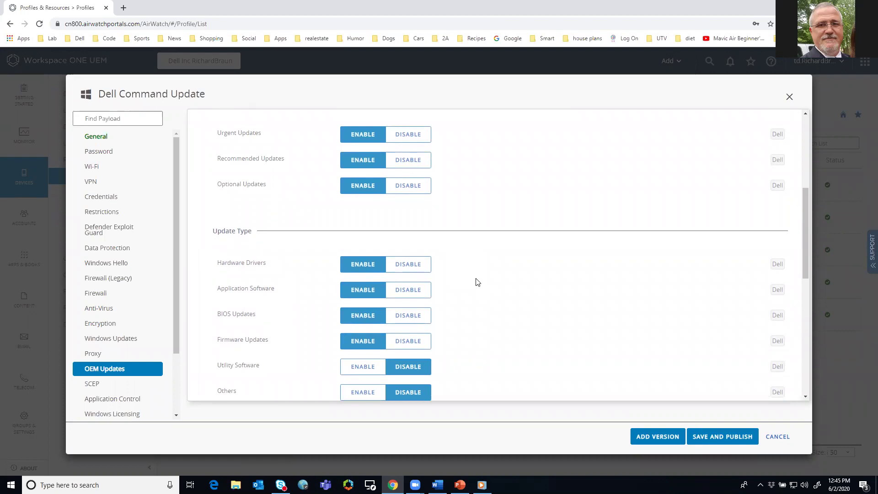
scroll(483, 290, "down", 6)
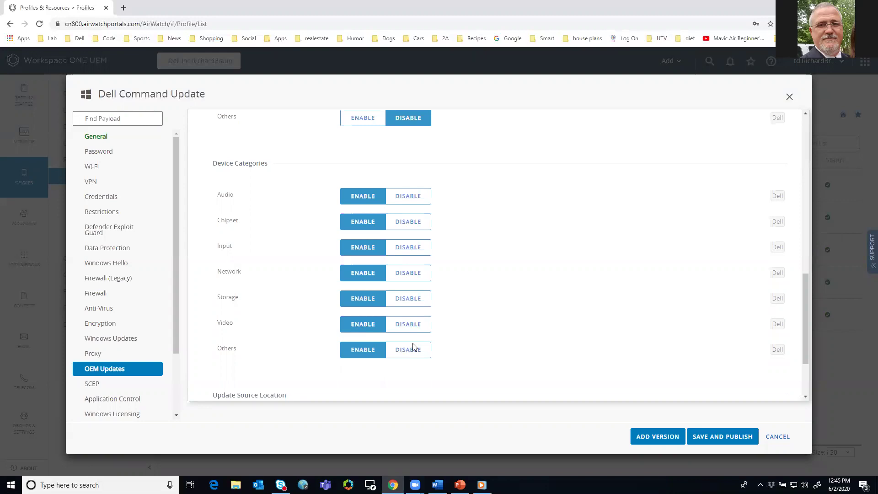
scroll(412, 347, "down", 2)
scroll(413, 347, "up", 5)
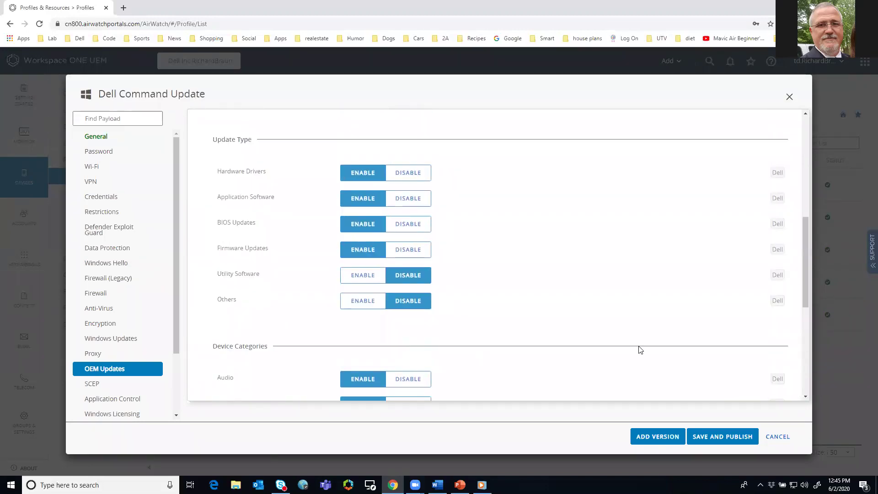
scroll(773, 270, "up", 2)
scroll(757, 264, "up", 5)
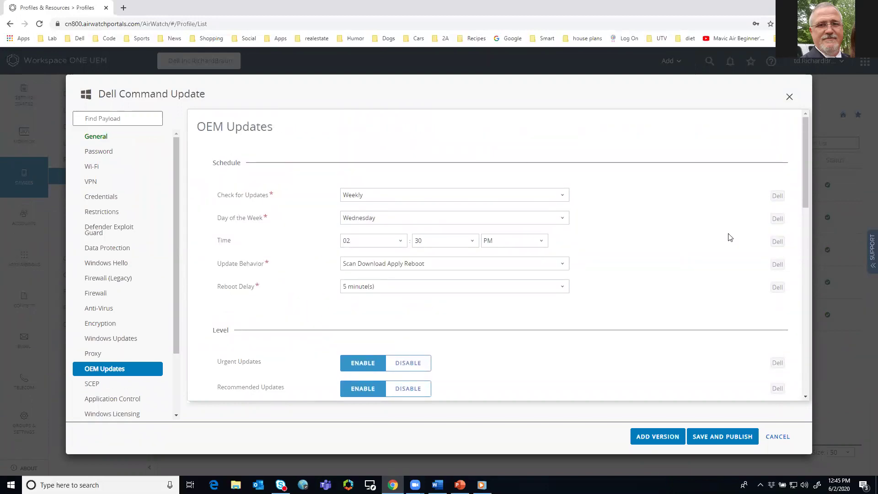
left_click(777, 437)
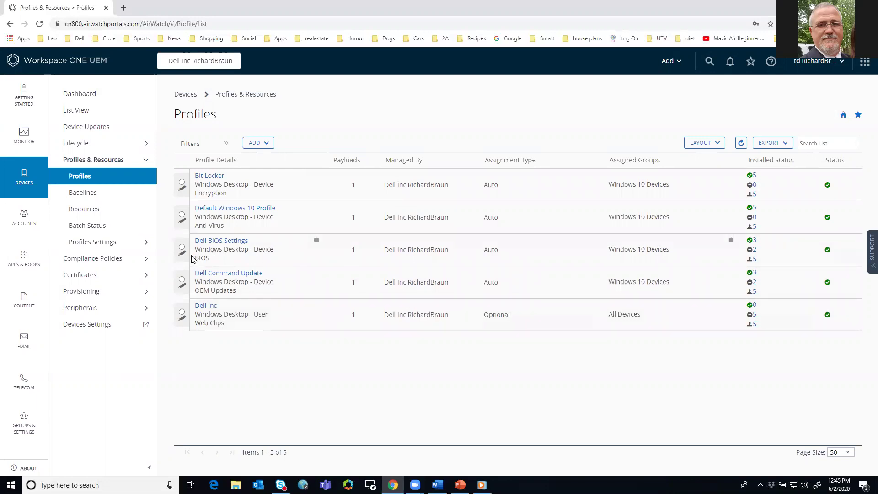
Step: Open W10-7470 from the device list and check its Summary, including the BIOS Verification warning
left_click(86, 113)
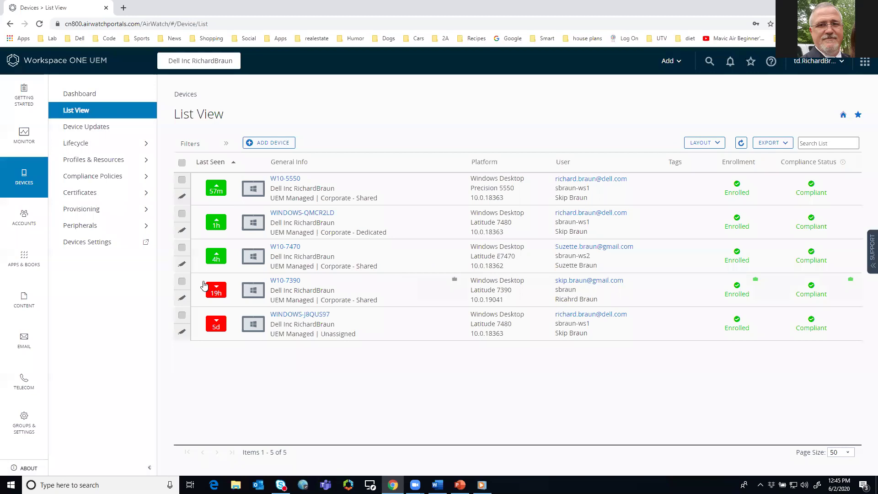
left_click(282, 248)
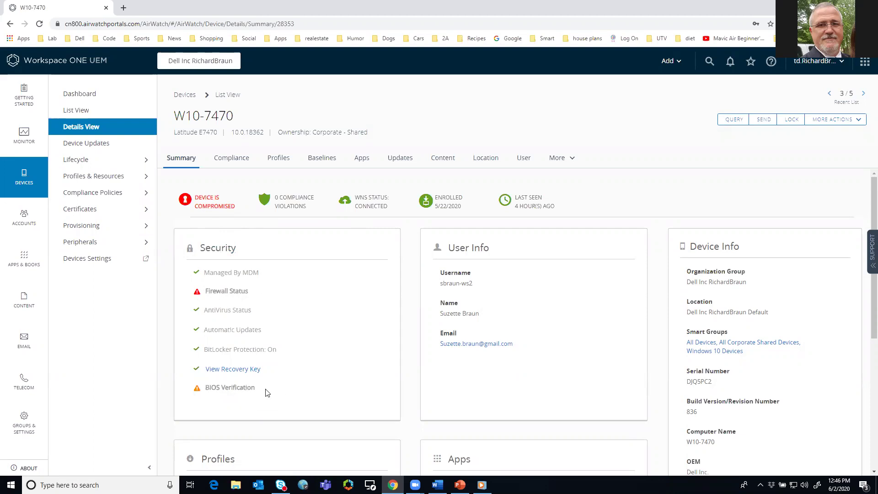
scroll(267, 393, "down", 2)
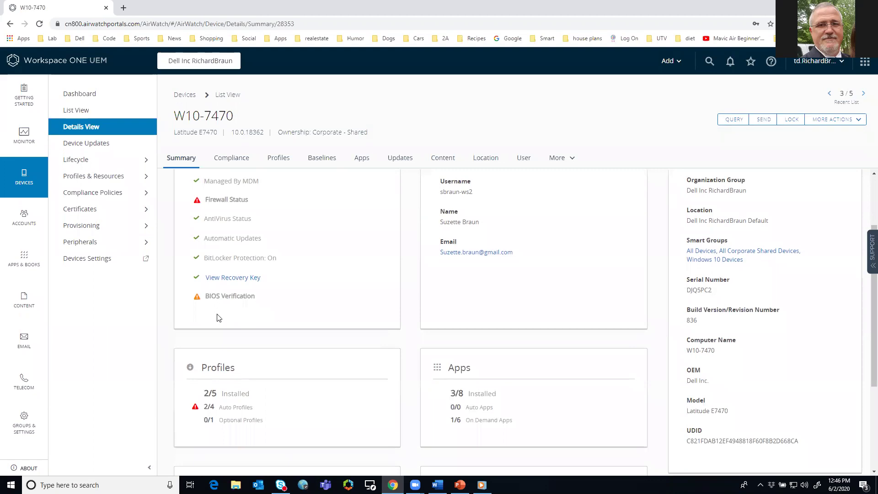
mouse_move(199, 299)
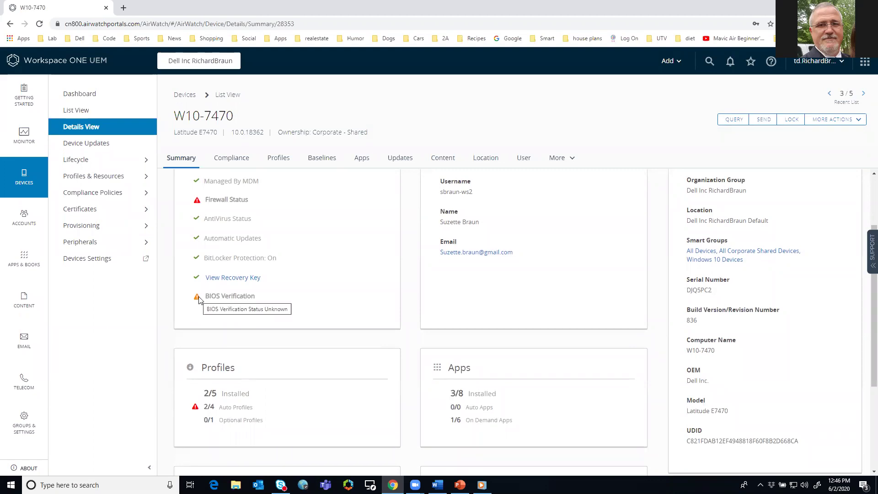
scroll(271, 328, "down", 1)
scroll(305, 303, "down", 1)
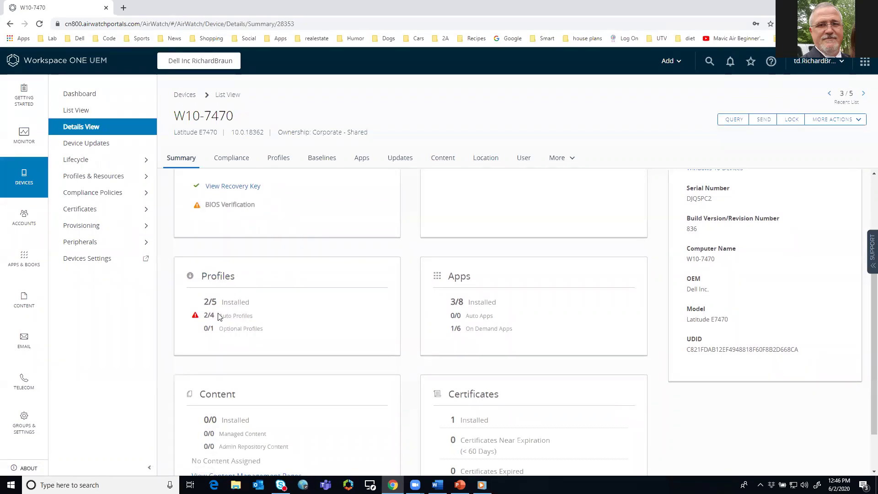
Step: Check W10-7470's profiles, then select the Dell Command Monitor and Configure rows on its Apps tab
left_click(218, 277)
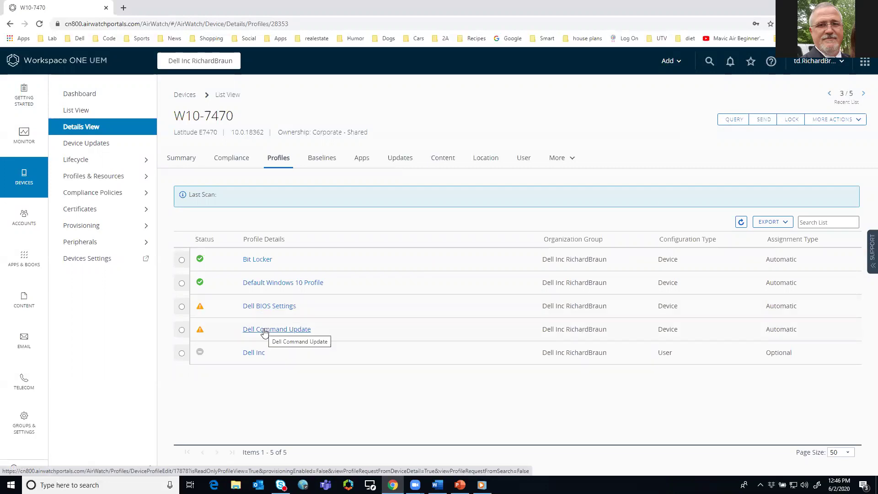
mouse_move(200, 335)
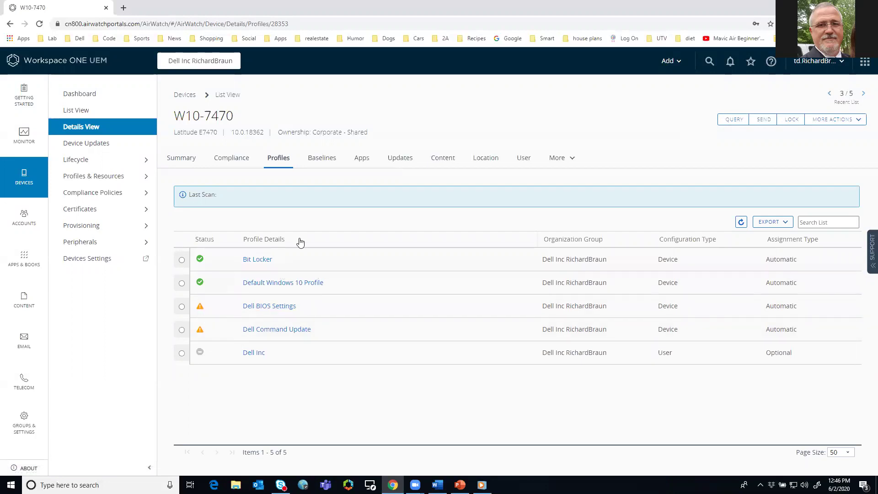
left_click(363, 162)
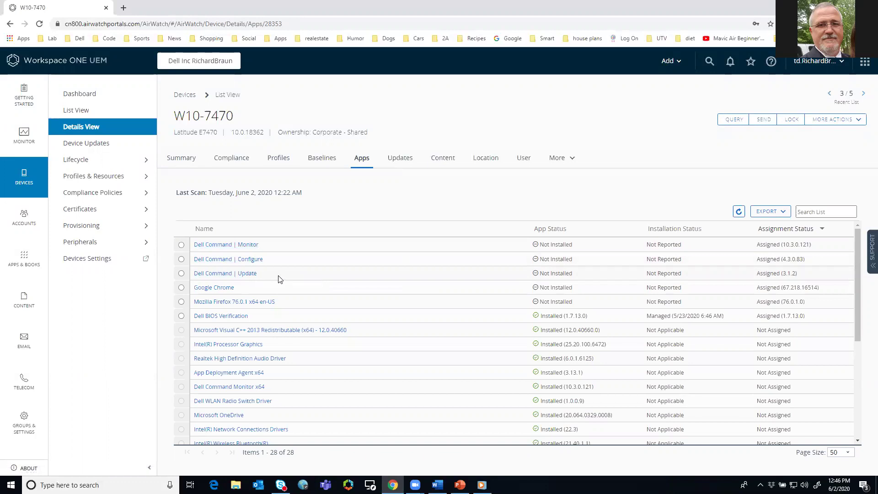
left_click(181, 246)
left_click(182, 282)
left_click(181, 267)
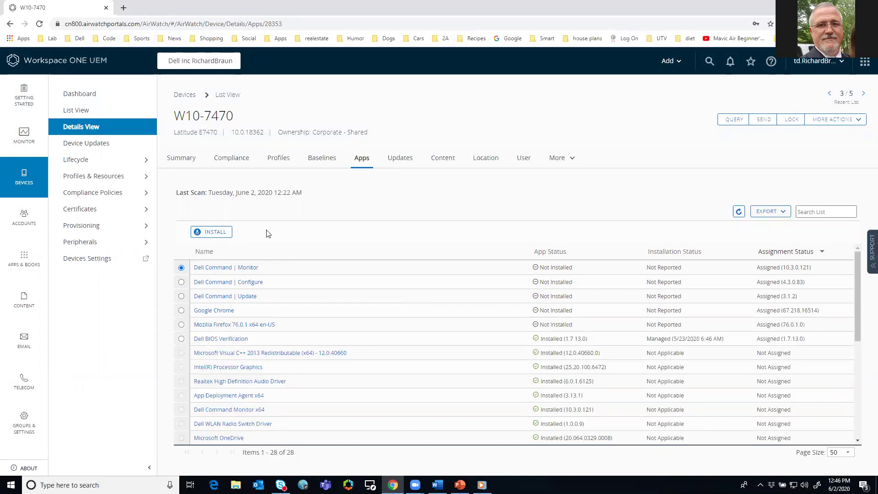
Step: Return to W10-7470's Summary and scroll through Device Info, which shows a Dell Latitude E7470
left_click(174, 161)
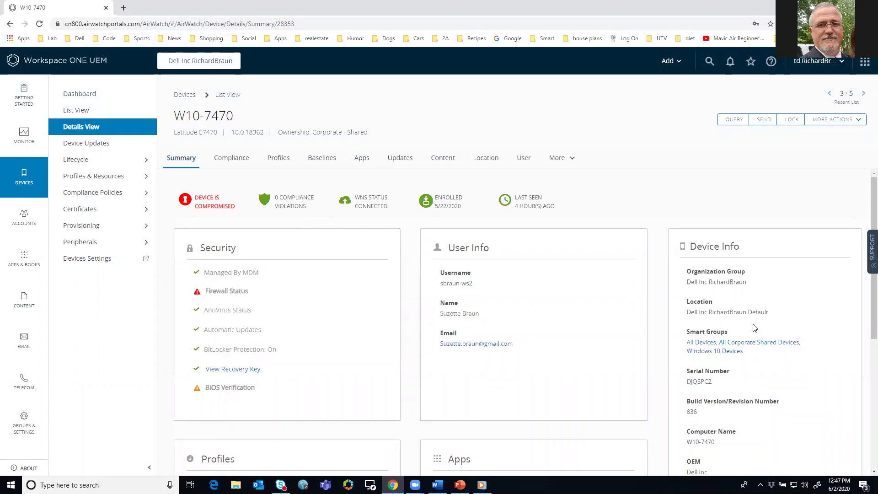
scroll(741, 325, "down", 1)
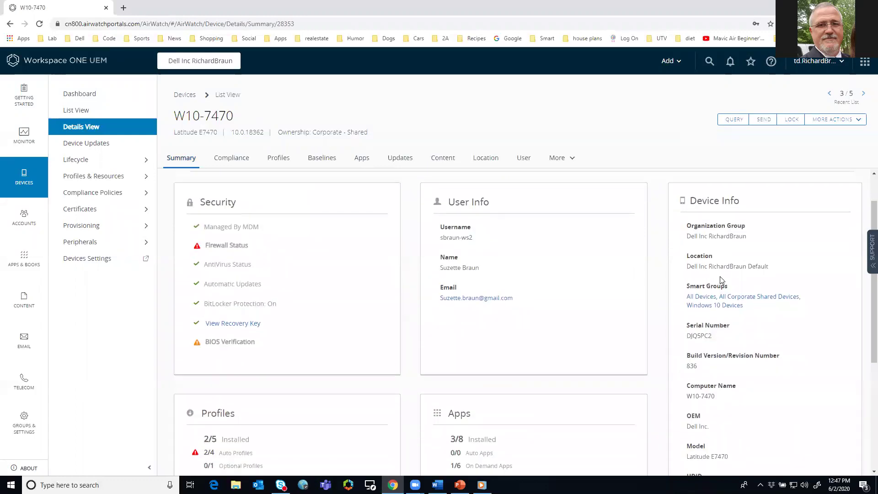
scroll(720, 278, "down", 1)
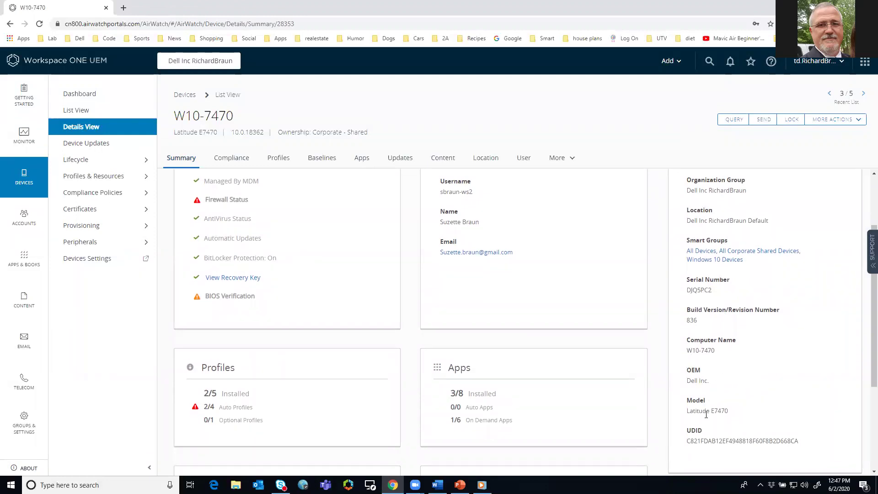
scroll(731, 406, "up", 2)
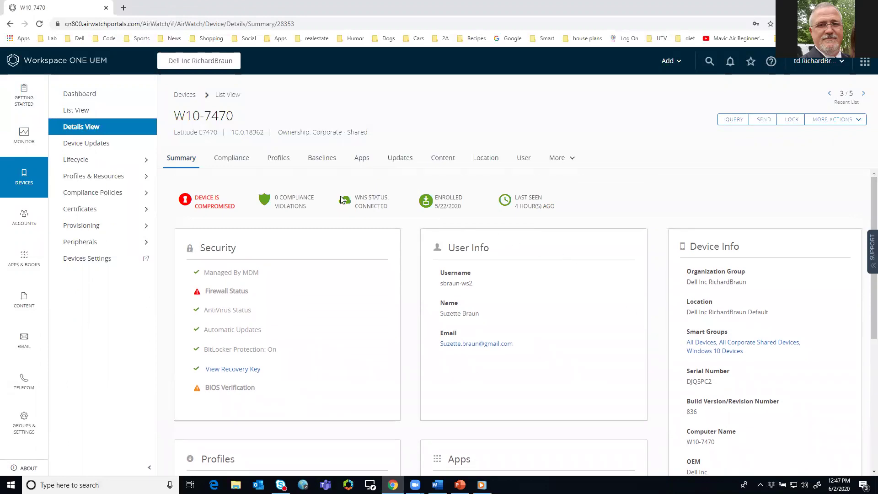
Step: Show W10-7470's Updates tab with 9 updates, briefly opening and closing the More sections list
left_click(399, 160)
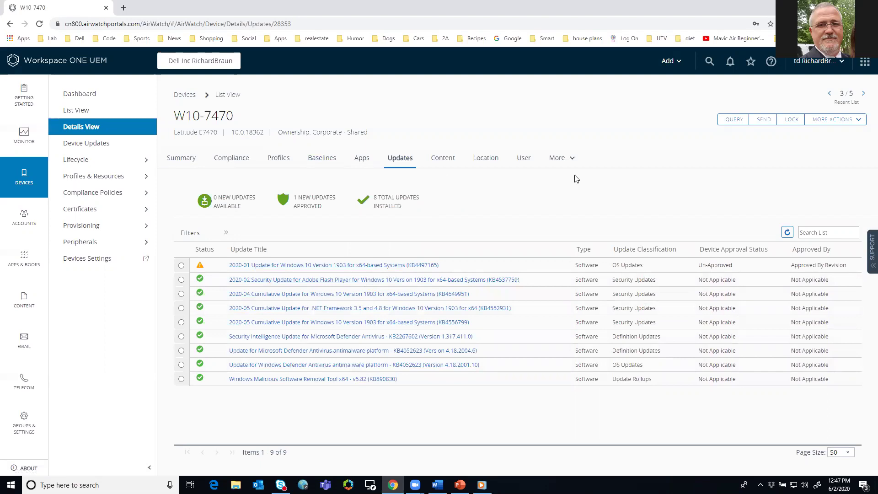
left_click(573, 161)
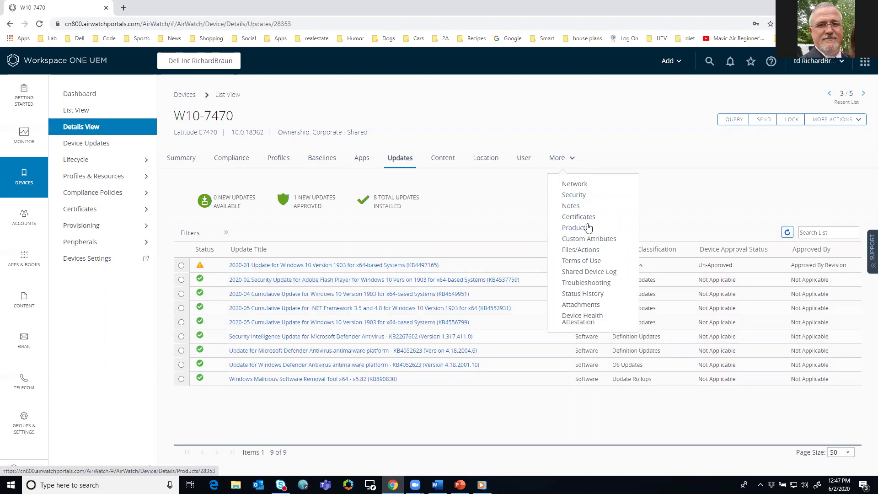
left_click(483, 192)
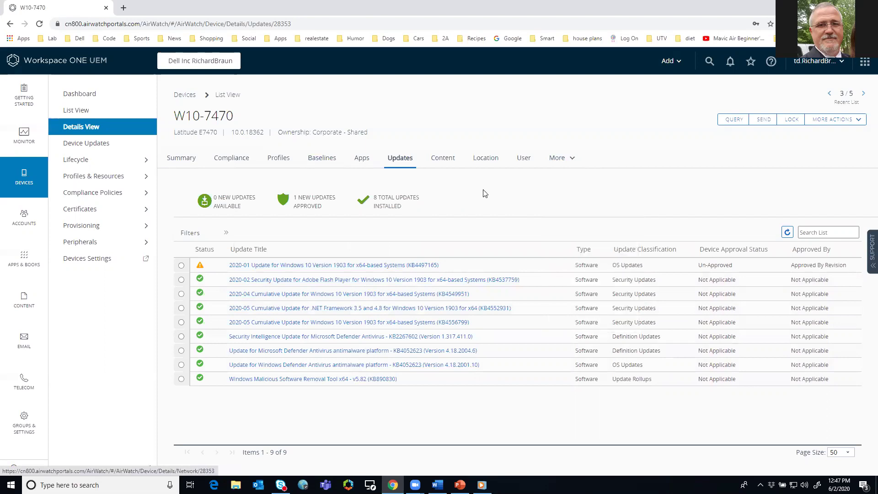
Step: Go back to the device list and open W10-7390's Summary: not compromised, 4/5 profiles installed
left_click(190, 98)
left_click(78, 111)
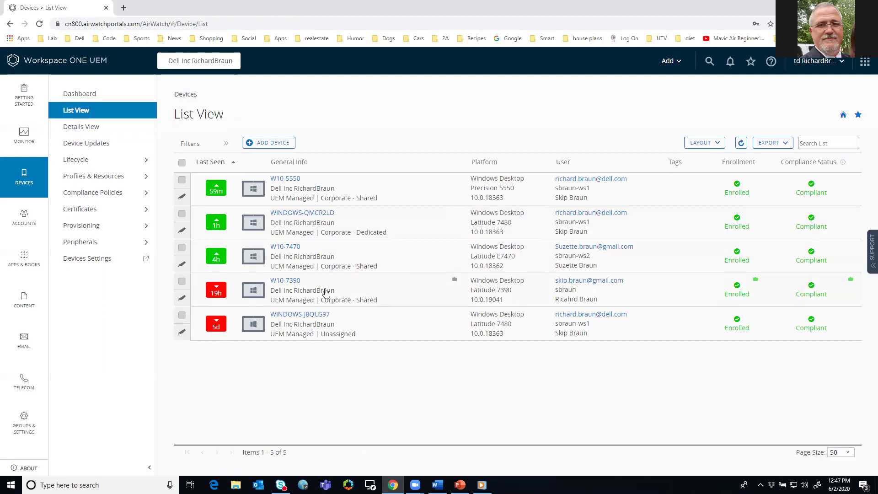
left_click(285, 280)
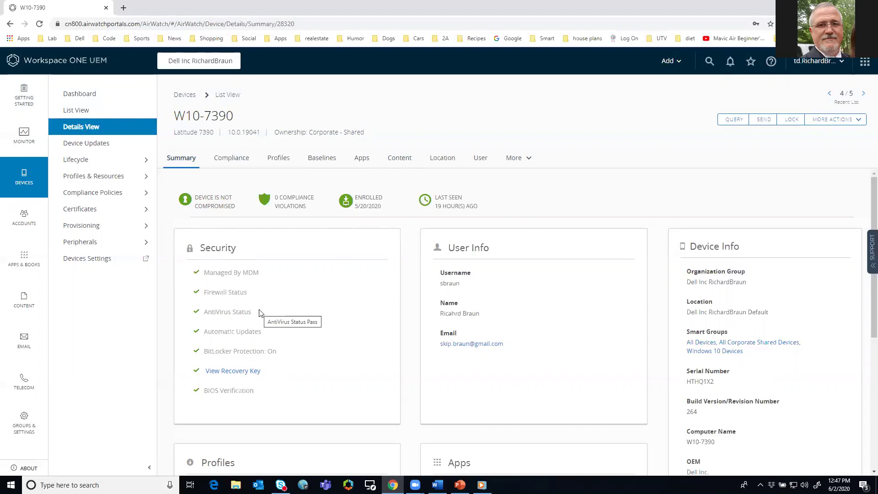
scroll(260, 309, "down", 2)
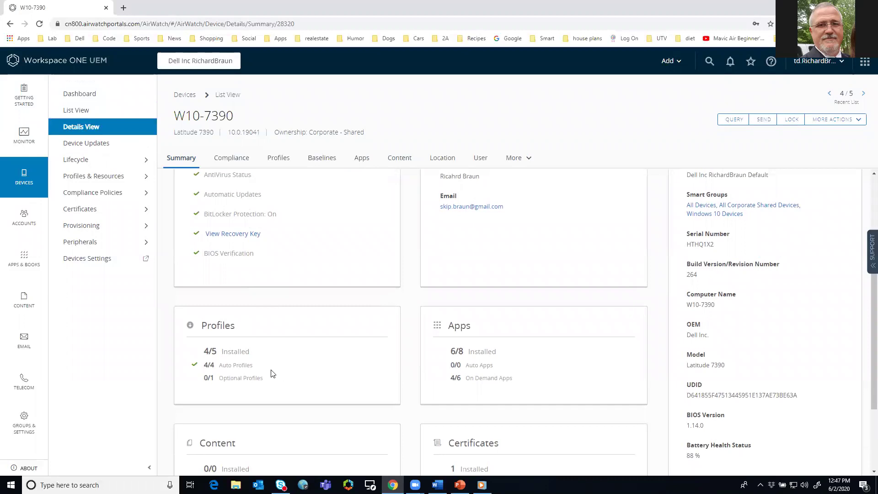
scroll(273, 374, "up", 3)
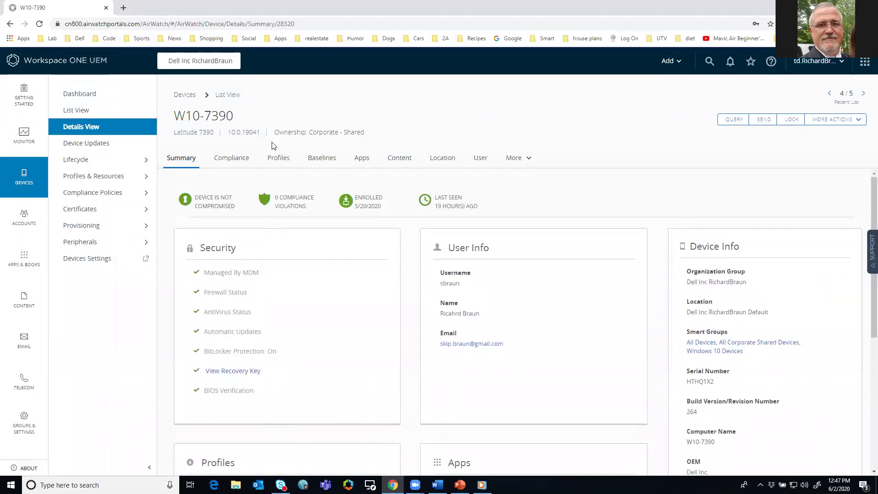
Step: Scroll through W10-7390's 27 apps, with Dell Command installed and Chrome and Firefox not installed
left_click(362, 164)
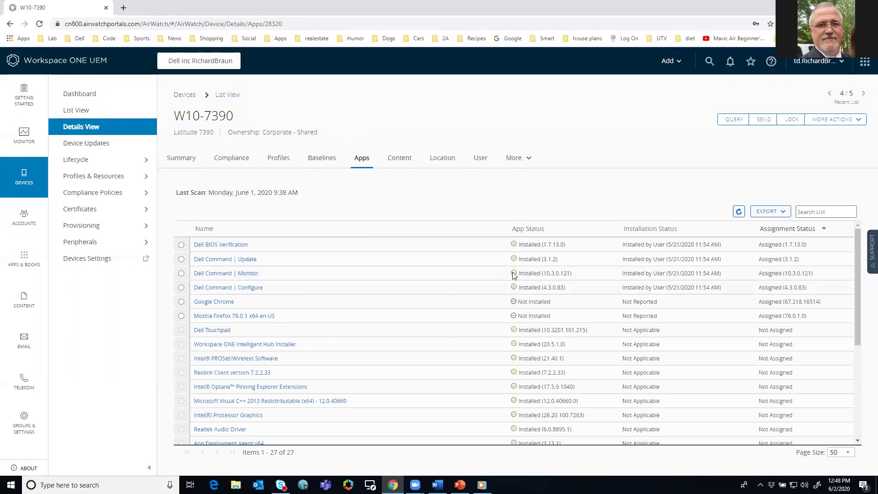
scroll(434, 322, "down", 1)
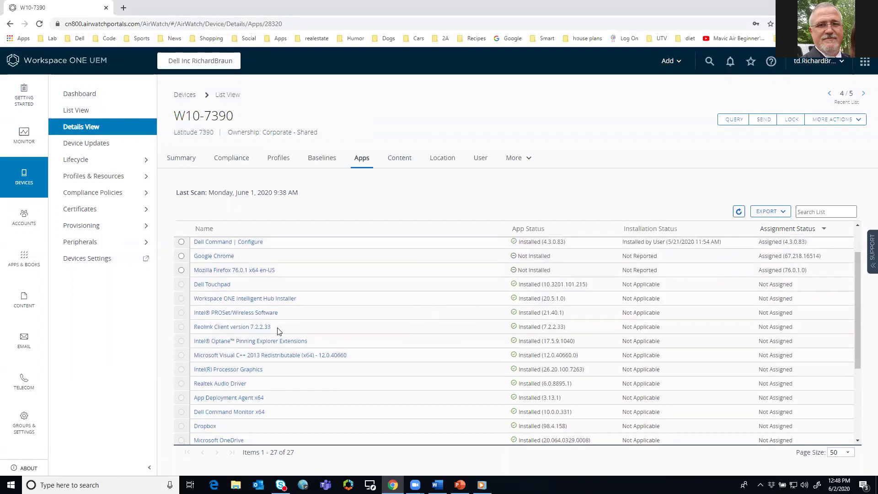
scroll(290, 374, "down", 1)
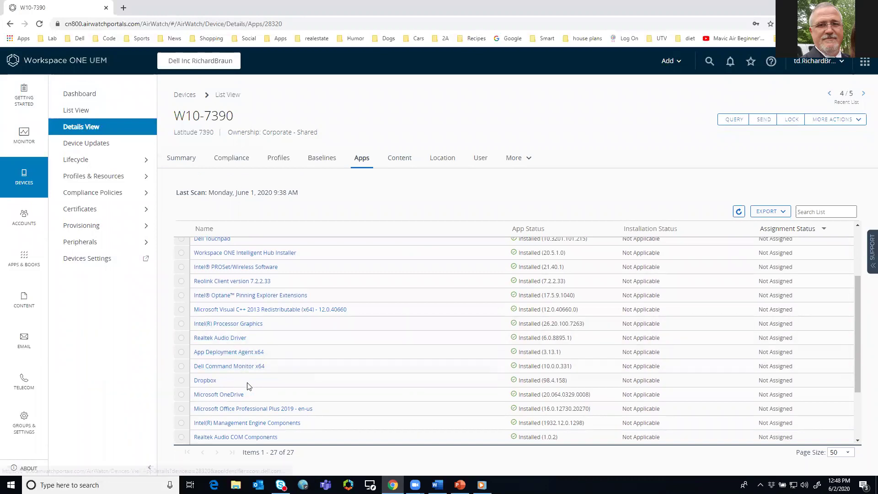
scroll(540, 373, "down", 2)
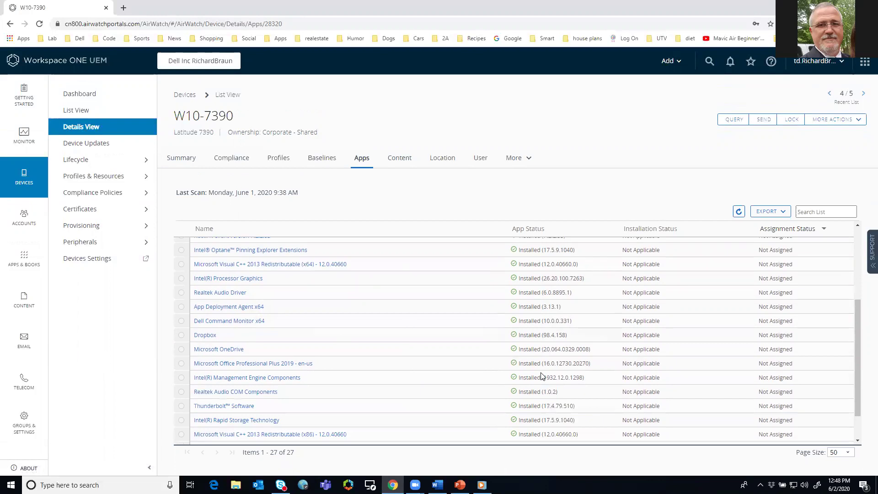
scroll(541, 374, "up", 3)
scroll(541, 376, "up", 2)
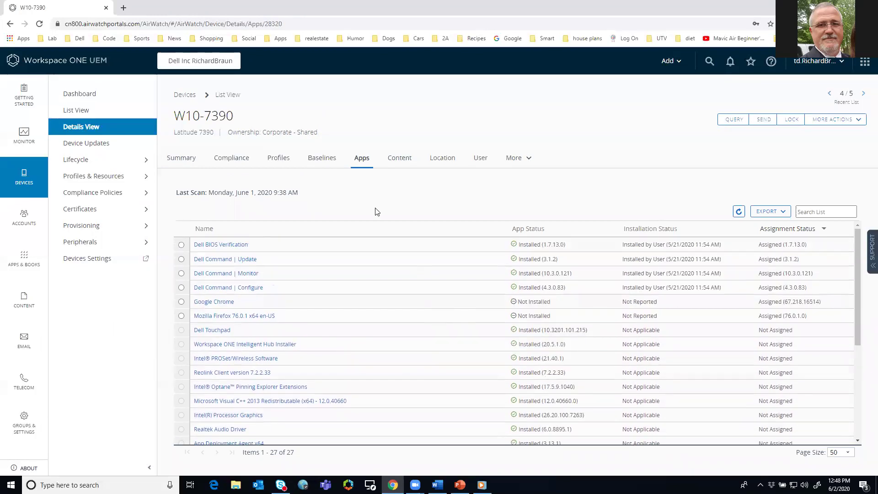
Step: Review W10-7390's Summary, highlighting BIOS Version and 88% battery health, then show the More sections
left_click(192, 159)
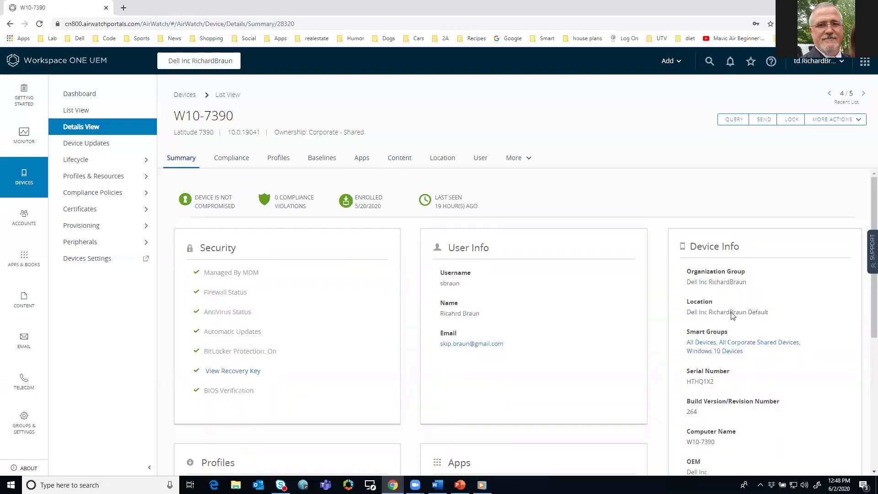
scroll(732, 306, "down", 3)
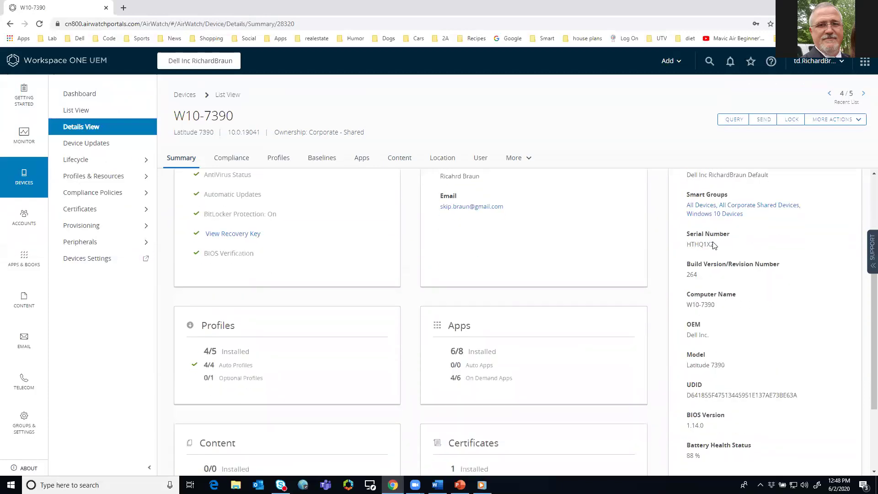
scroll(720, 317, "down", 1)
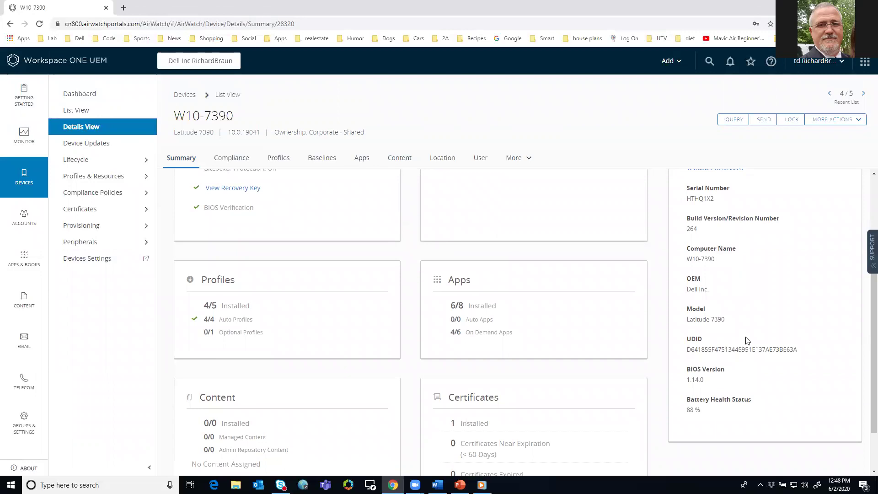
left_click_drag(707, 381, 694, 379)
left_click_drag(701, 412, 684, 414)
scroll(702, 381, "up", 4)
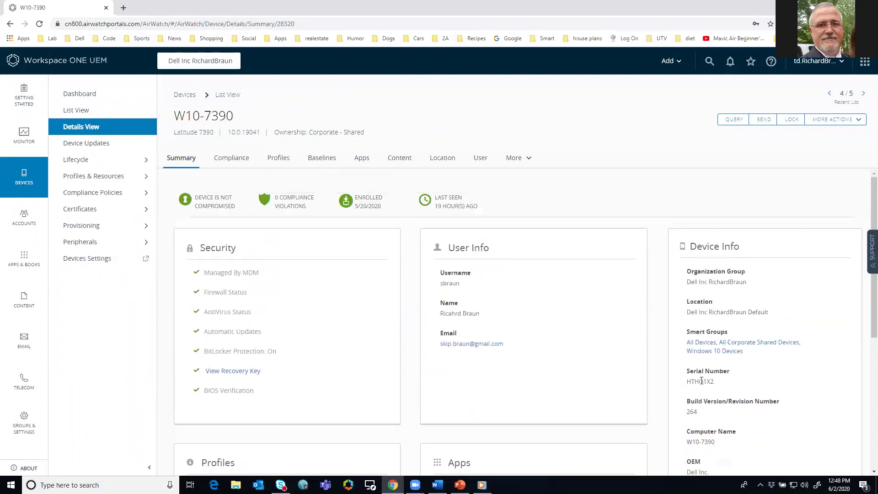
left_click(528, 160)
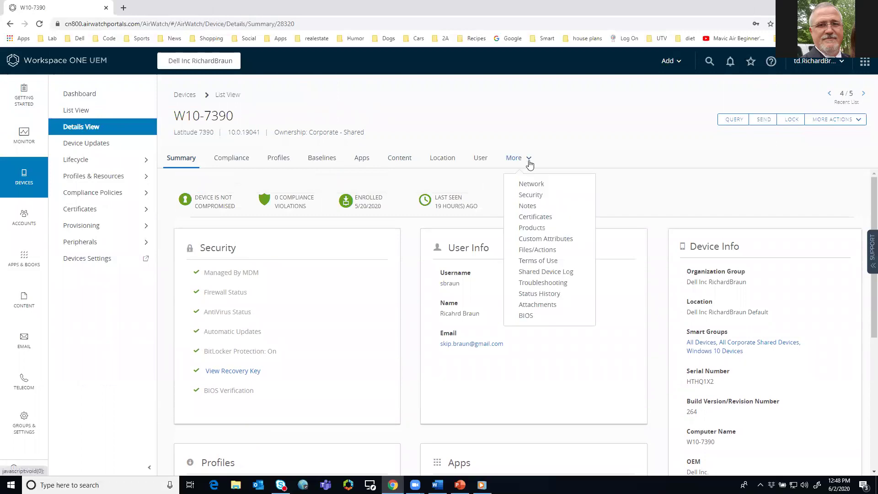
Step: Review W10-7390's BIOS details, then return to the Devices overview page
left_click(531, 318)
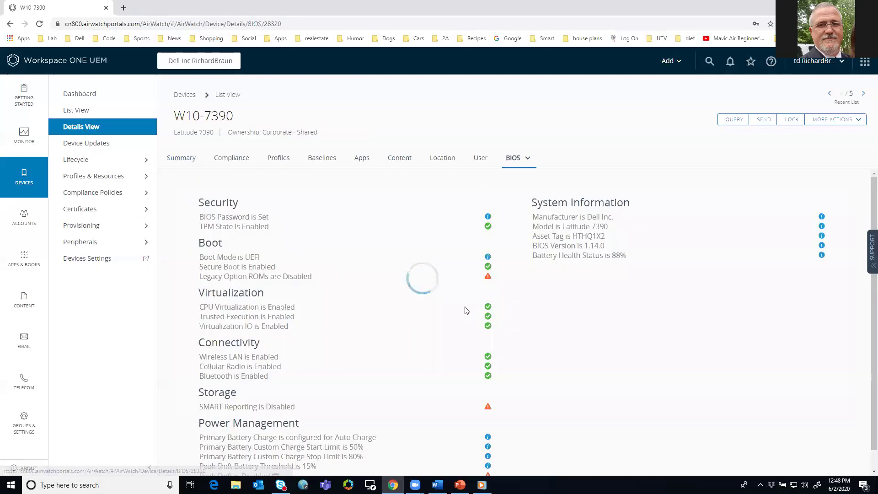
scroll(394, 276, "down", 1)
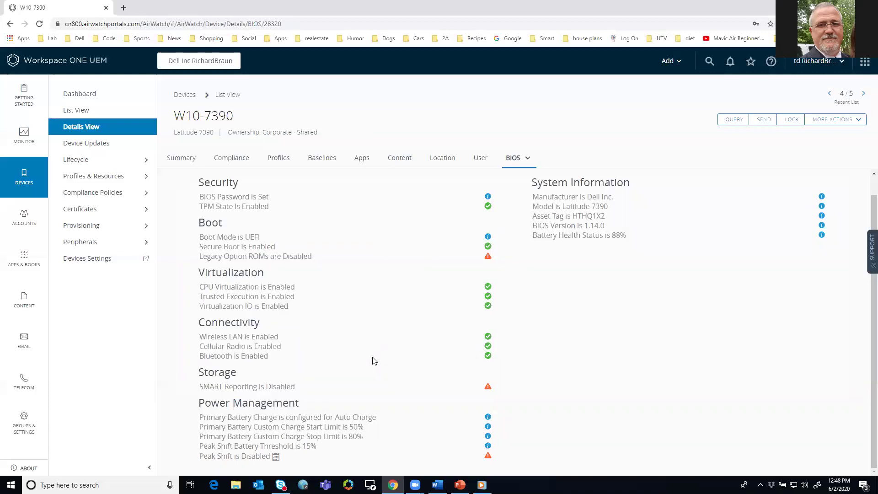
scroll(374, 361, "up", 1)
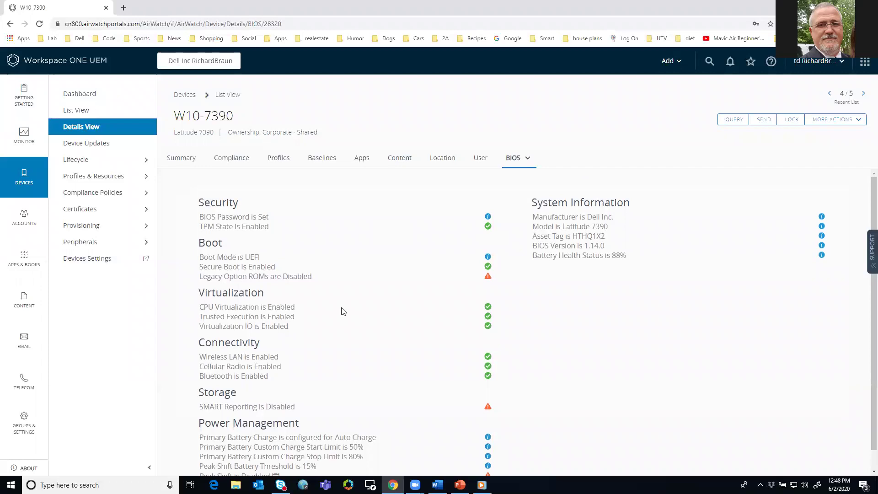
left_click(185, 94)
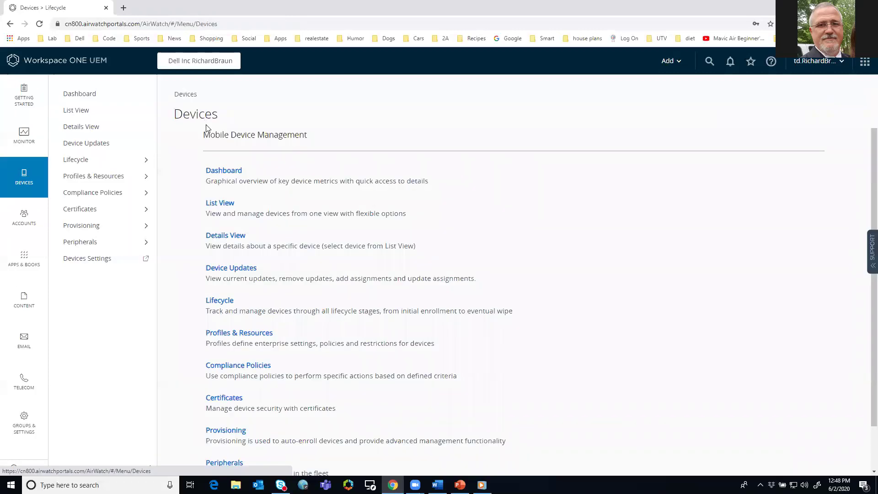
Step: Show the five-device list, then expand Lifecycle and Staging in the sidebar
left_click(75, 117)
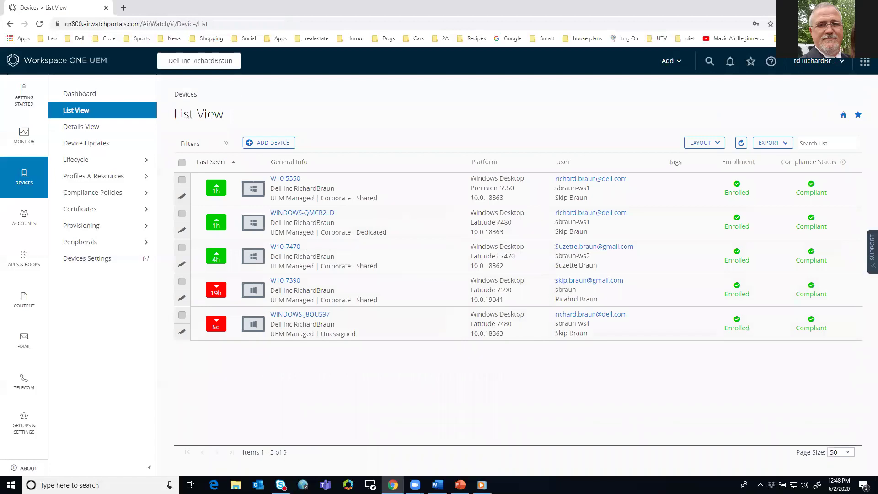
key("alt+Tab")
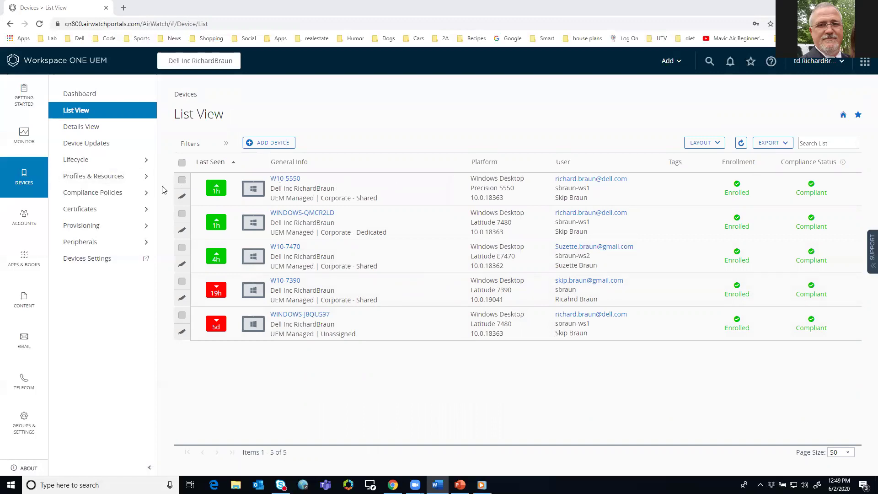
left_click(85, 160)
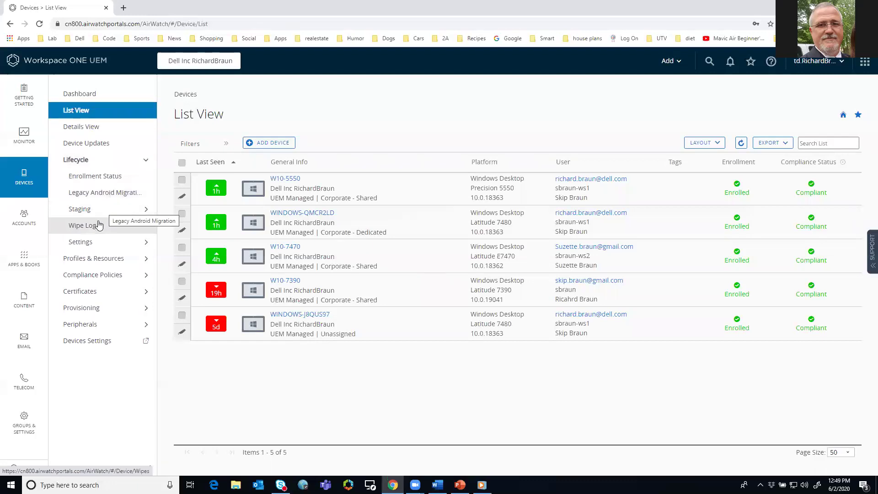
left_click(96, 211)
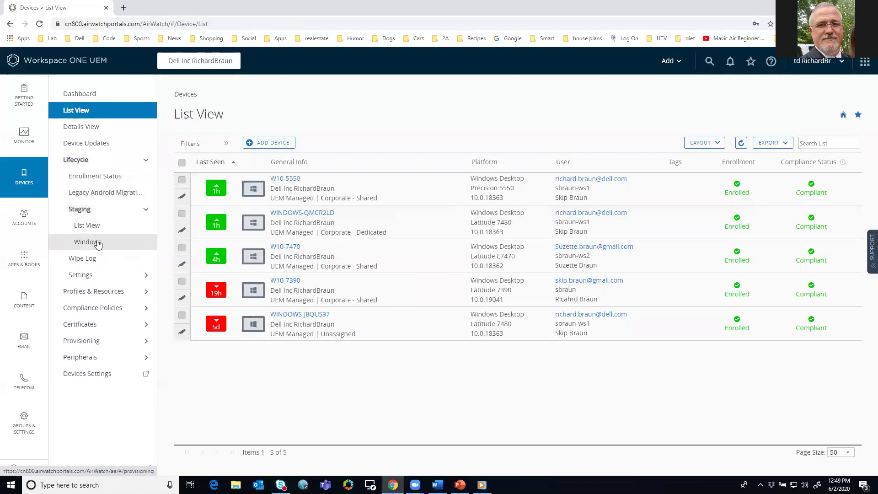
Step: On the Windows staging page, check the provisioning download options and select Dell Factory Provisioning
left_click(97, 243)
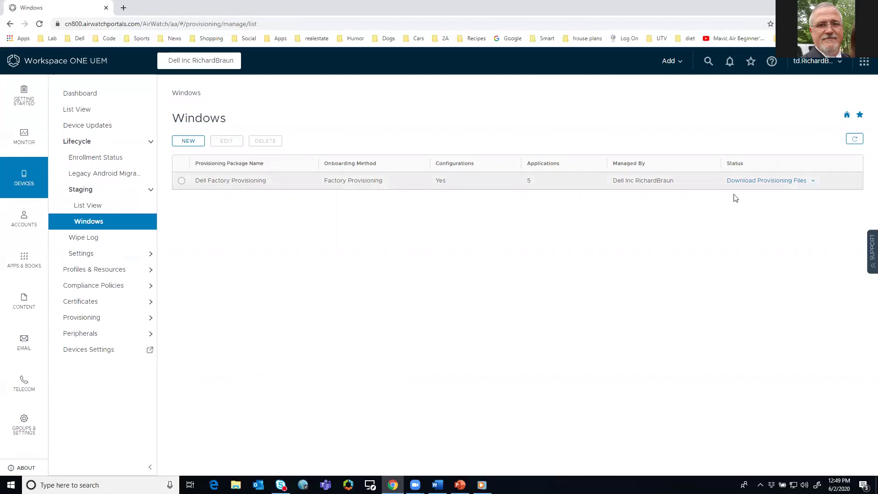
left_click(813, 181)
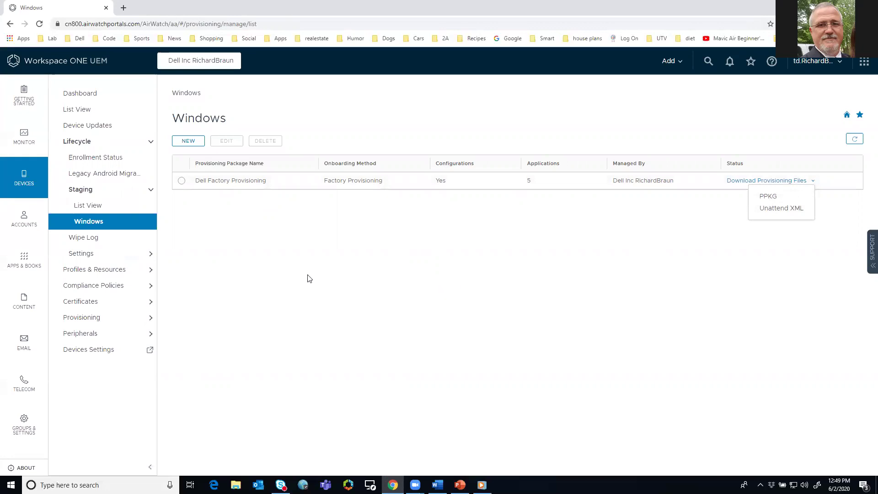
left_click(182, 181)
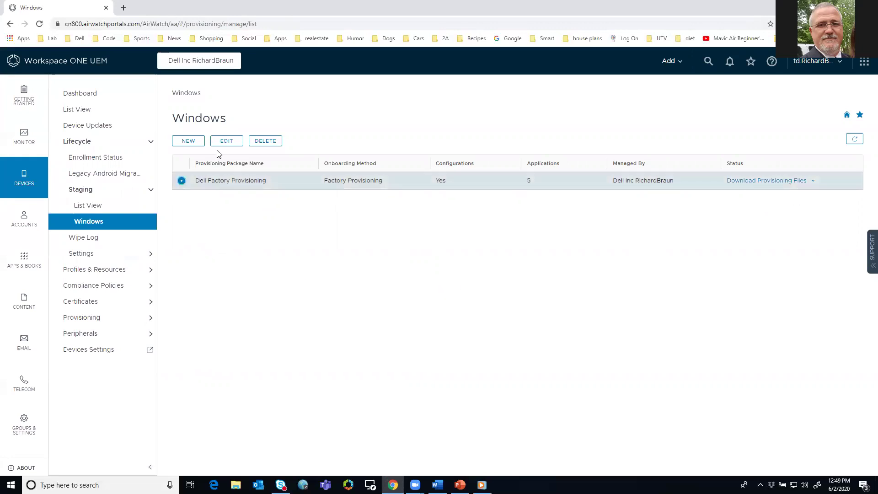
Step: Edit Dell Factory Provisioning through to Configurations, keeping Active Directory Type as On-premises Active Directory Join
left_click(226, 141)
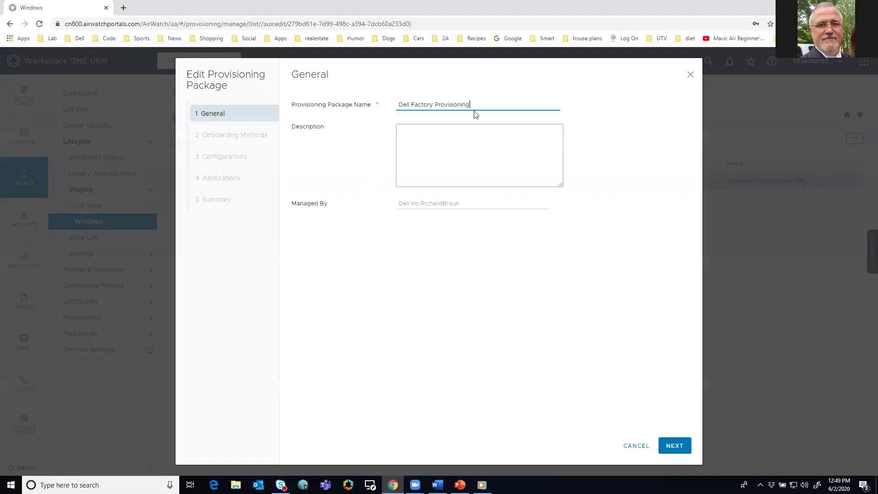
left_click_drag(474, 106, 399, 106)
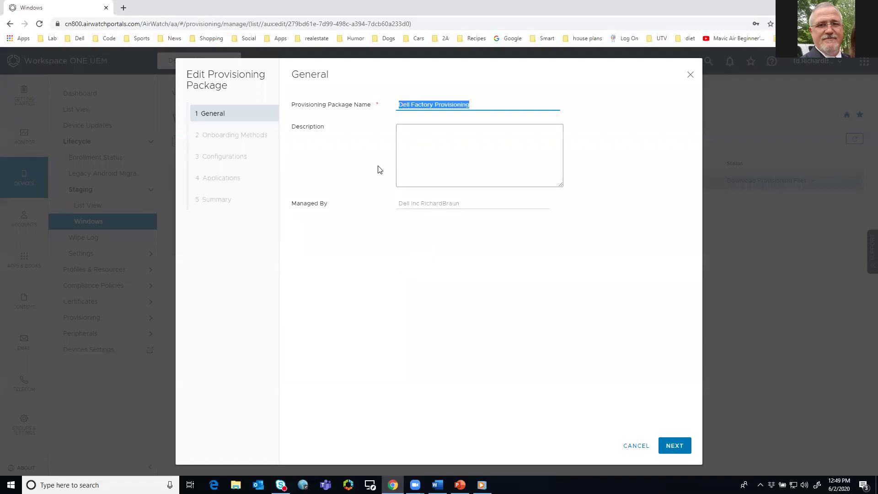
left_click(675, 445)
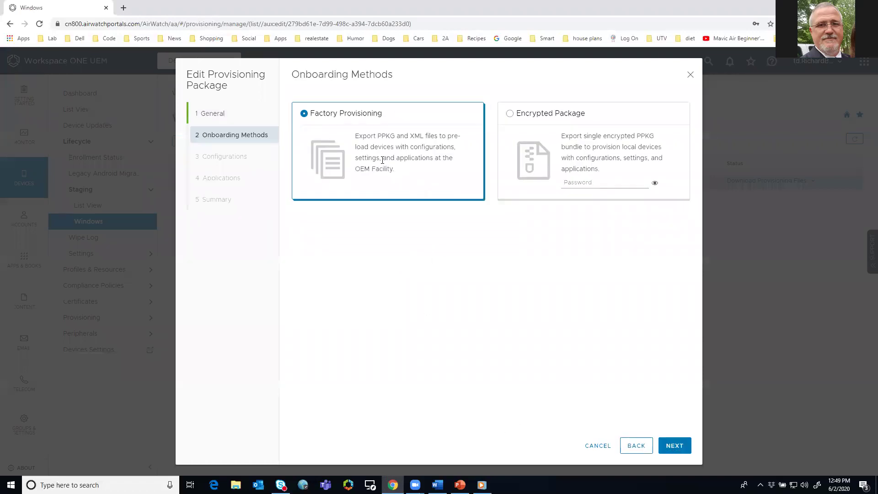
left_click(674, 446)
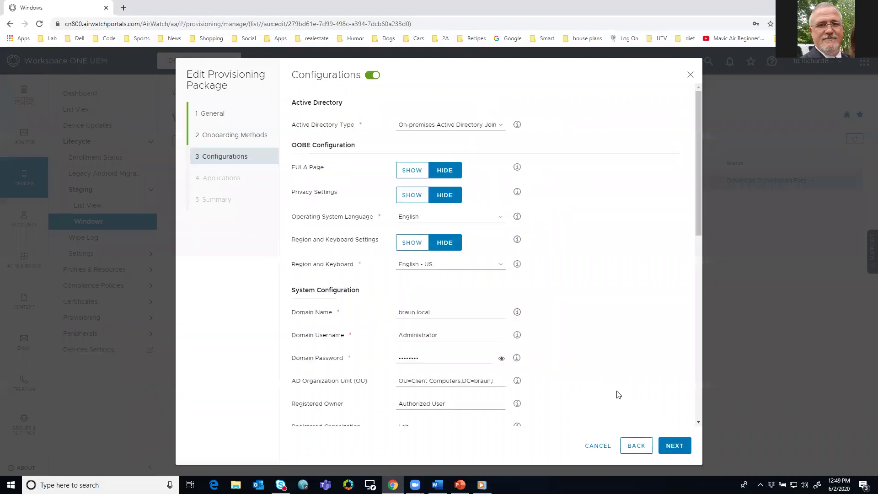
scroll(489, 265, "down", 5)
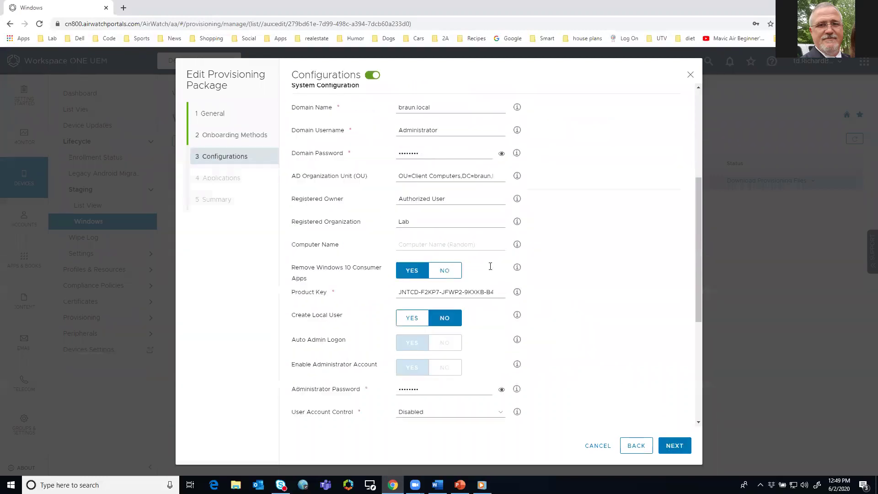
scroll(490, 267, "up", 5)
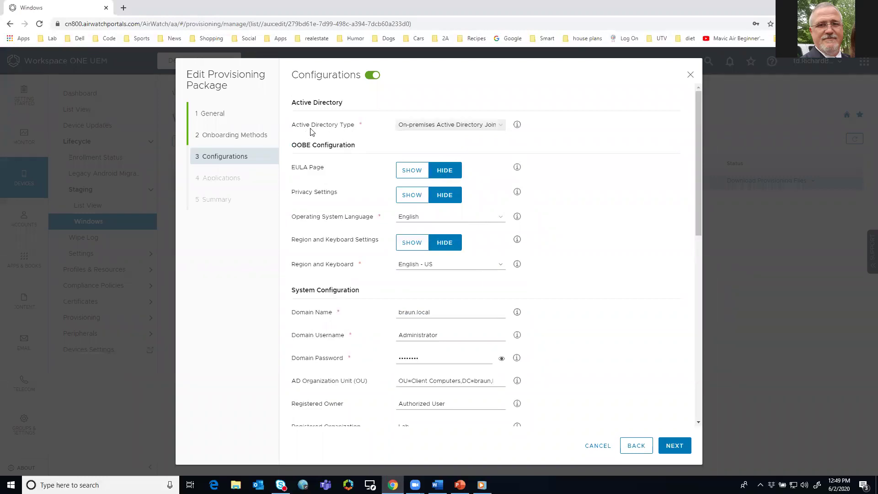
left_click(500, 126)
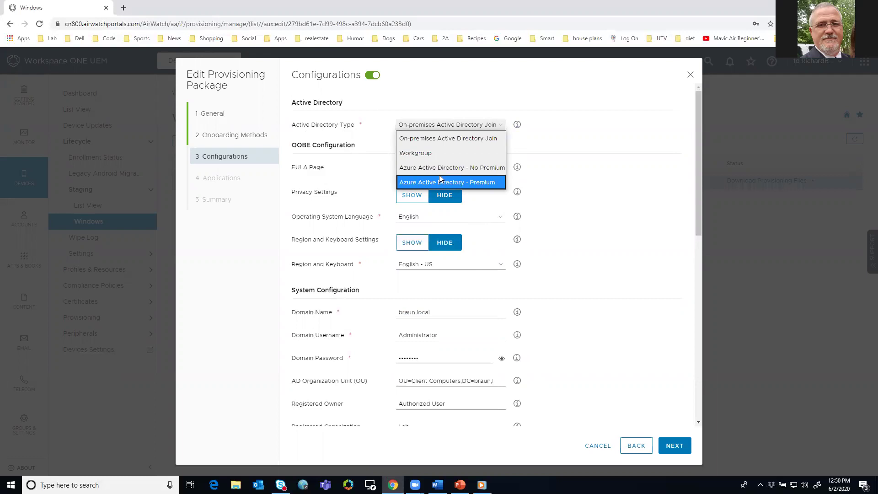
left_click(587, 133)
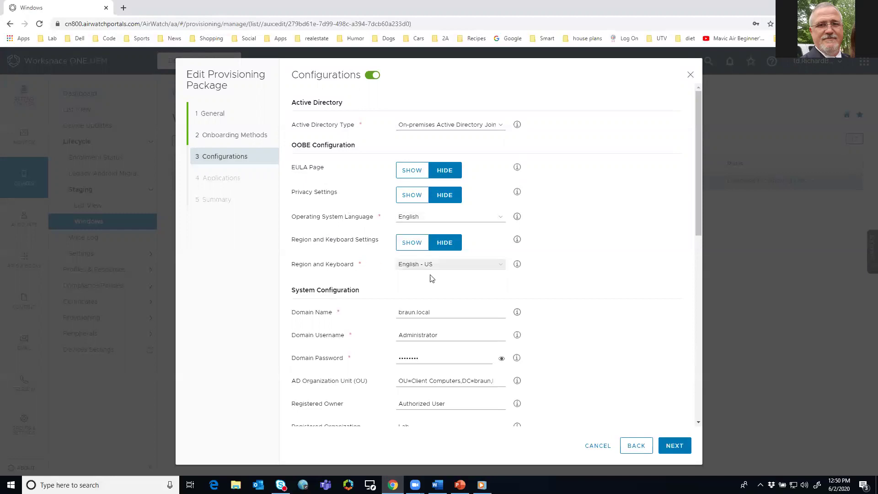
Step: Review the Configurations step's domain name, AD Organization Unit path and enrollment server address
scroll(437, 278, "down", 3)
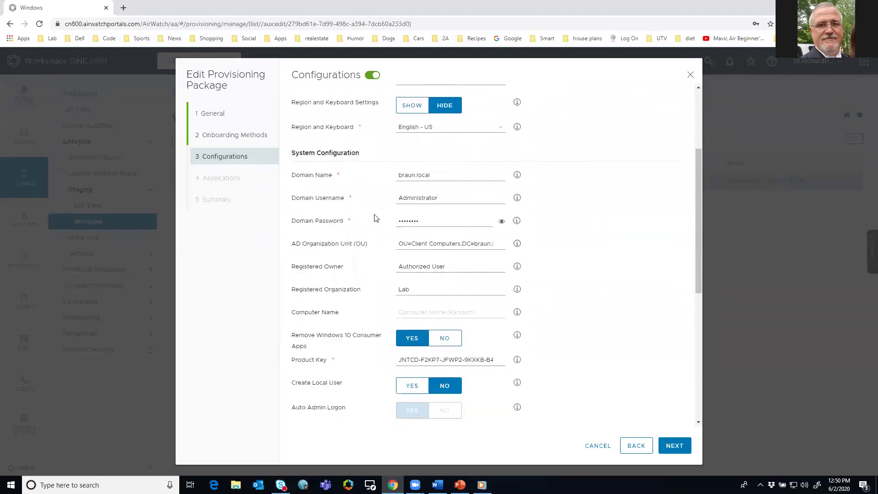
left_click_drag(439, 177, 359, 193)
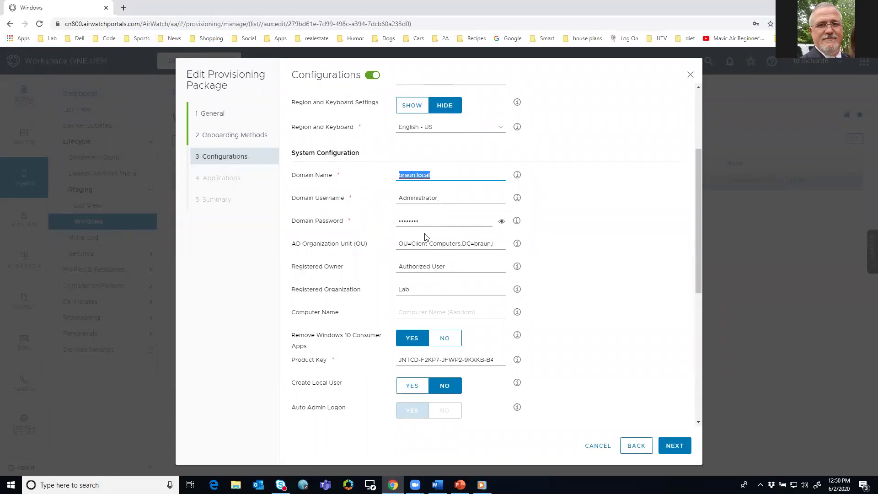
left_click_drag(400, 243, 504, 248)
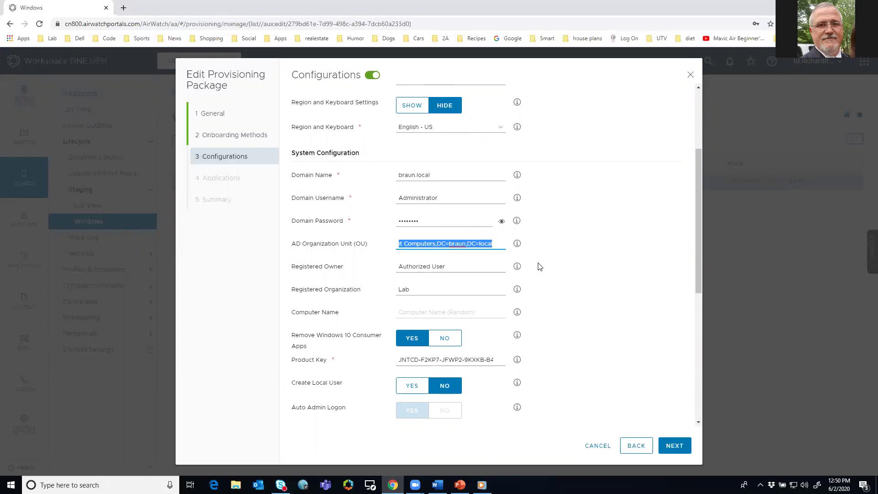
scroll(540, 266, "down", 1)
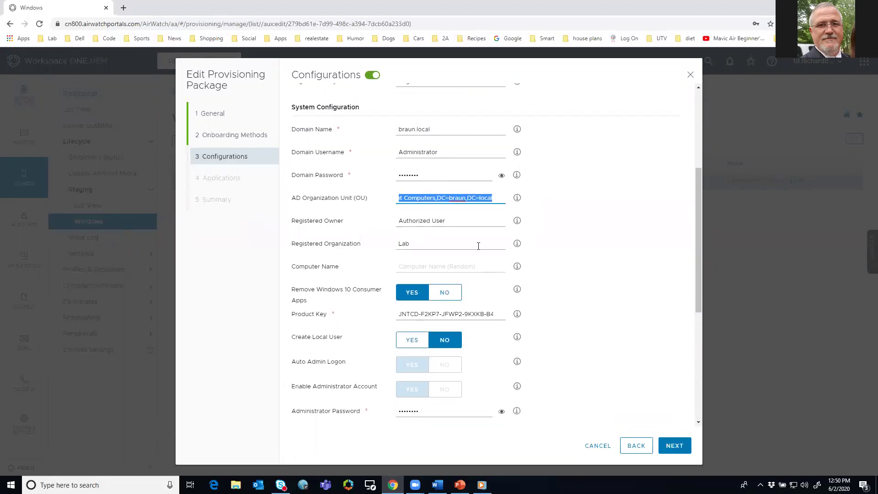
scroll(467, 244, "down", 2)
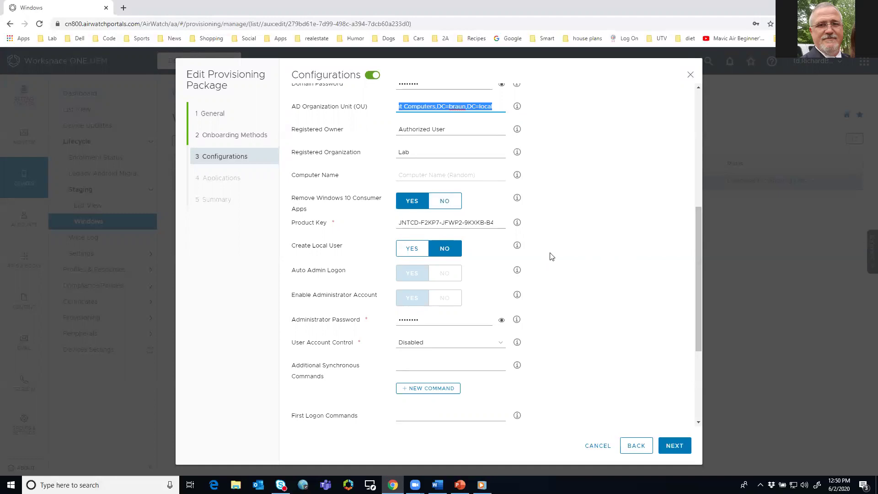
scroll(551, 251, "down", 1)
scroll(541, 239, "down", 2)
scroll(539, 242, "down", 1)
left_click_drag(396, 332, 506, 333)
left_click(602, 361)
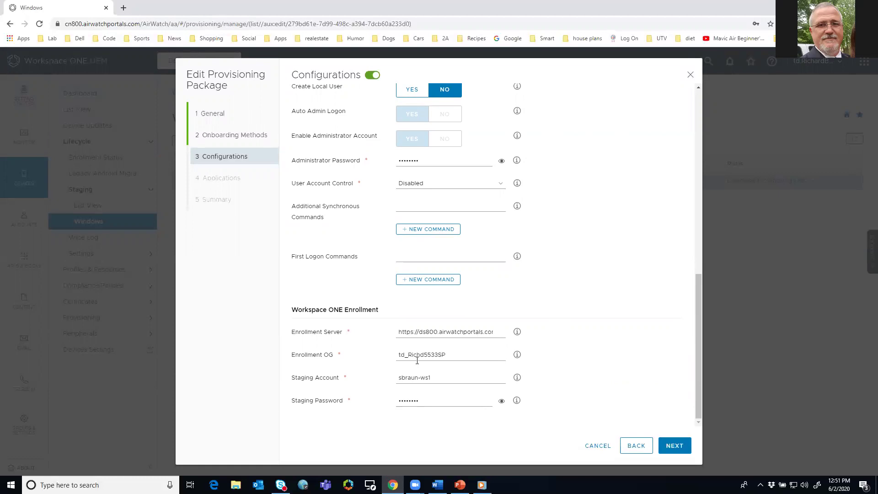
scroll(514, 353, "up", 3)
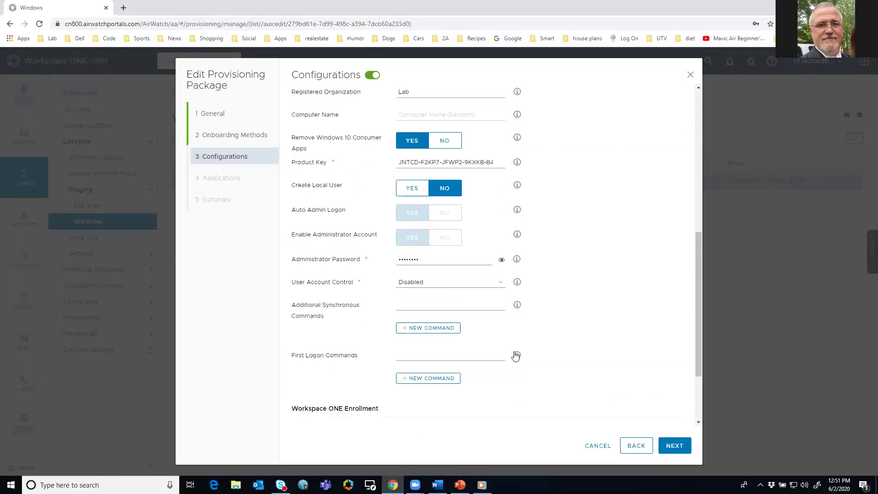
Step: Step past the five included applications to the package Summary and scroll through it
left_click(665, 447)
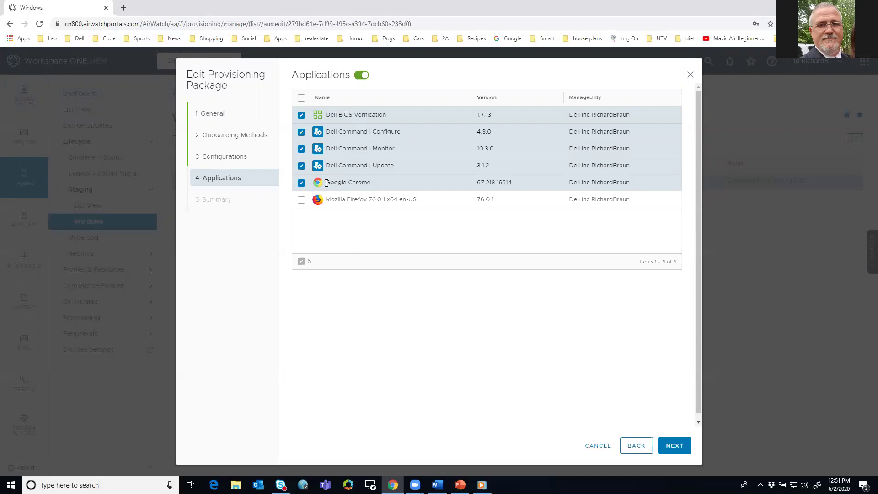
left_click(668, 447)
scroll(446, 257, "down", 5)
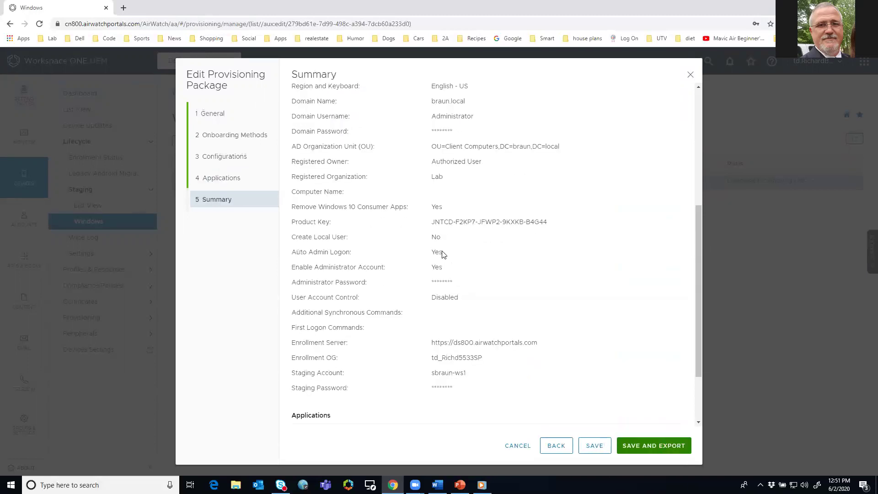
scroll(443, 254, "up", 5)
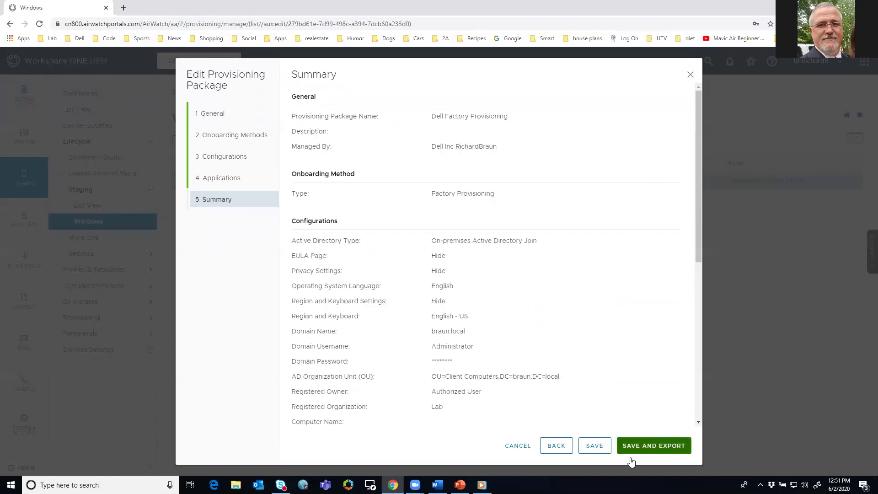
left_click(518, 445)
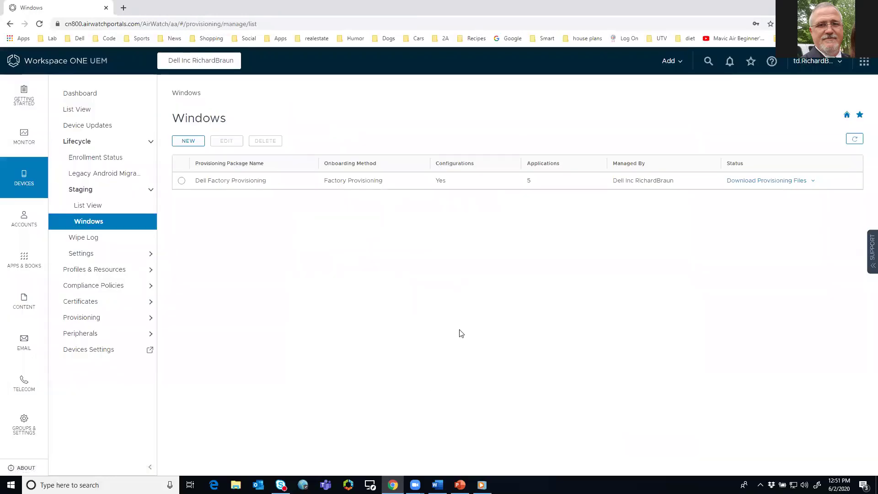
left_click(813, 181)
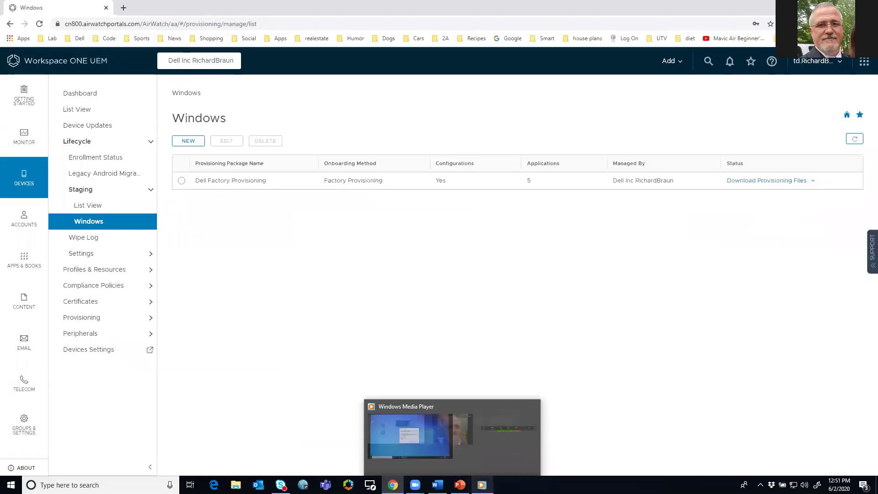
Step: Bring Windows Media Player forward and start playing the recorded provisioning demo
left_click(482, 485)
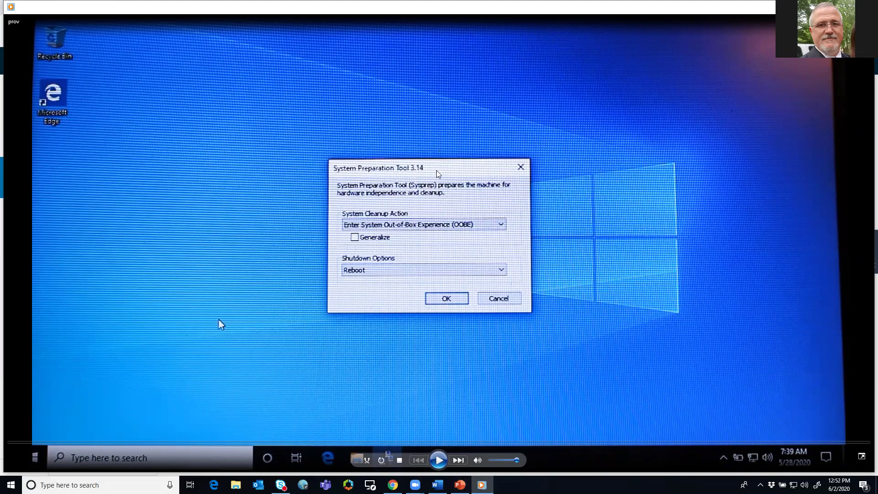
left_click(438, 460)
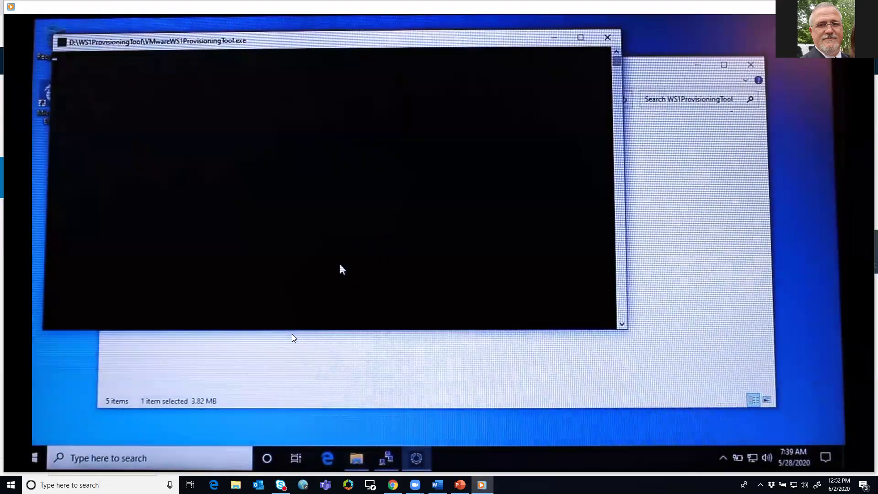
Step: Let the demo play until the device reaches its Windows 10 desktop and a VMware Workspace ONE window opens
mouse_move(330, 368)
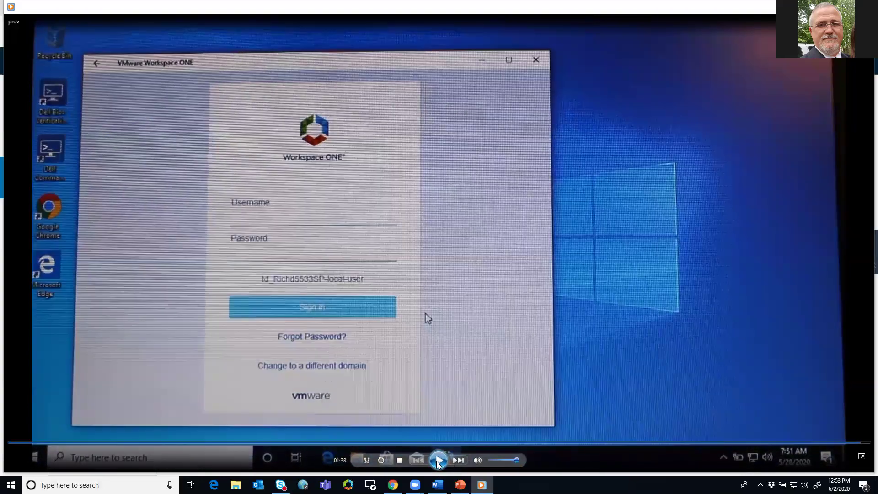
Step: Pause the demo at the Workspace ONE sign-in screen and return to the Workspace ONE console
left_click(438, 461)
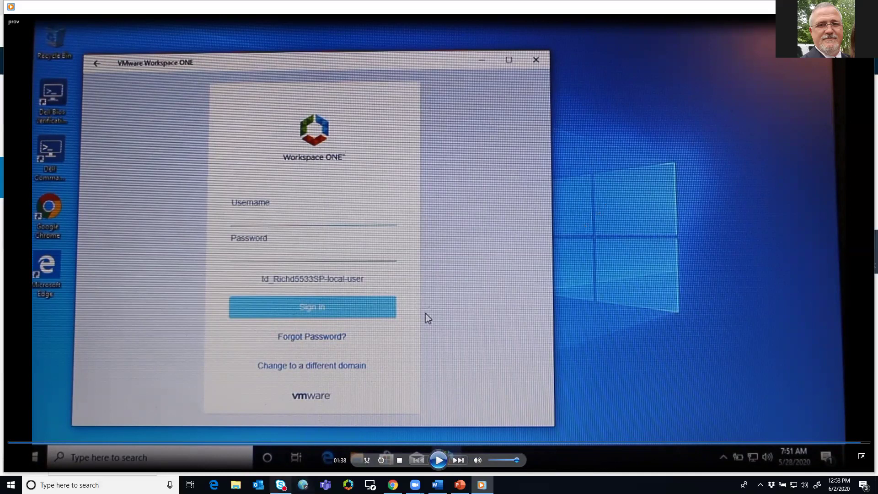
key("alt+Tab")
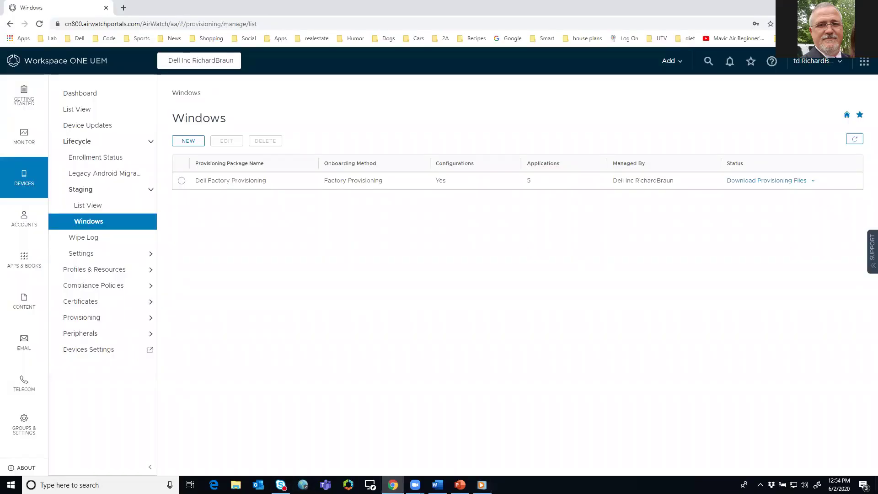
Step: Show the device List View listing five enrolled, compliant Windows Desktop devices
key("alt+Tab")
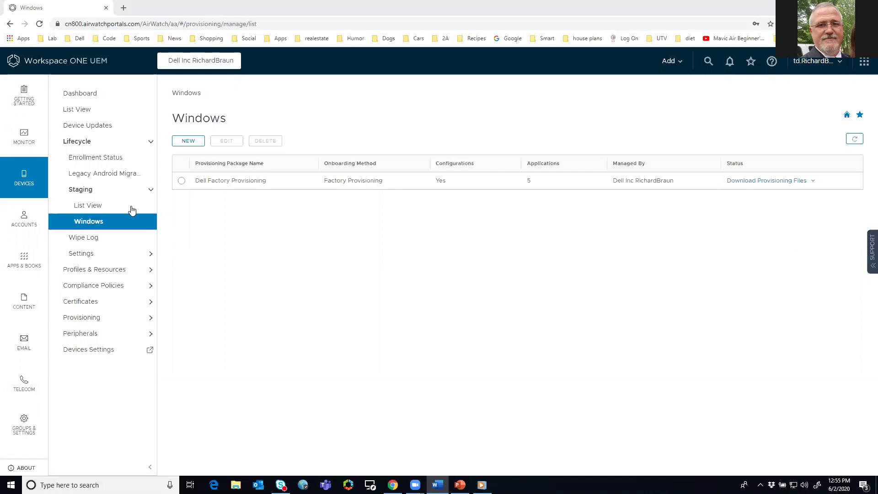
left_click(75, 109)
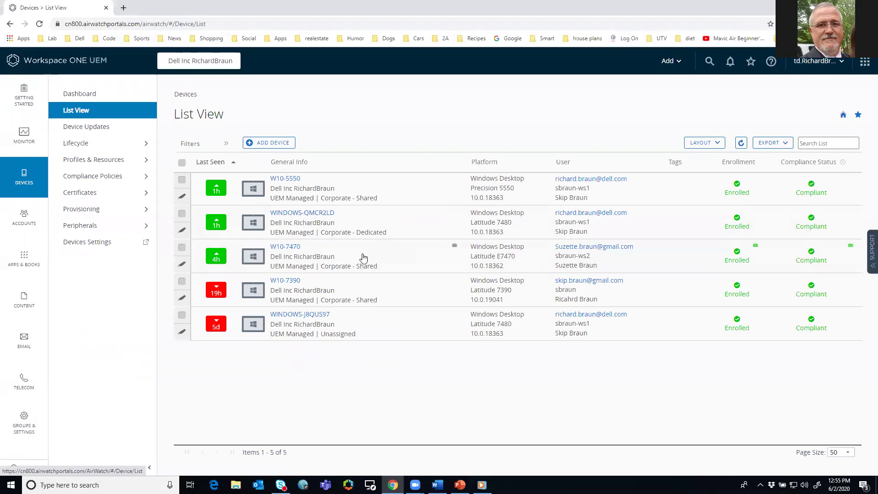
Step: Open WINDOWS-QMCR2LD's Summary and display its More Actions list
left_click(323, 213)
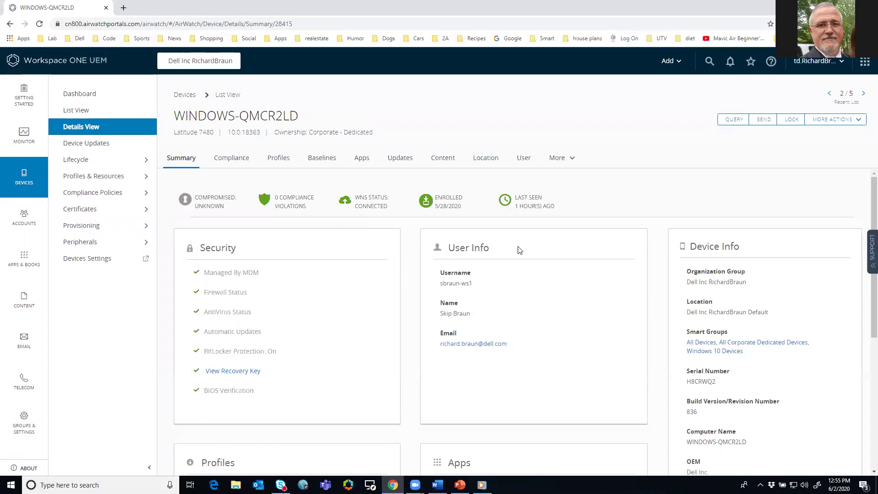
left_click(860, 121)
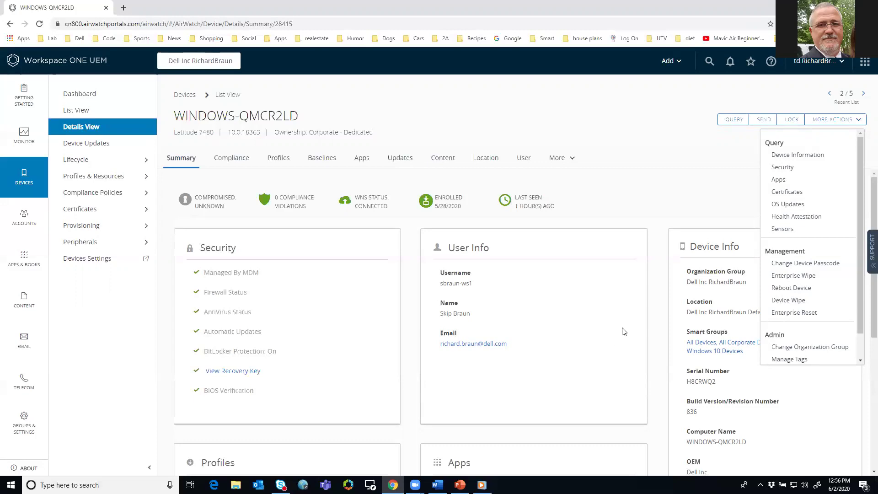
Step: Scroll WINDOWS-QMCR2LD's Summary to review the Profiles (4/5) and Apps (7/8) cards
scroll(624, 330, "down", 2)
scroll(590, 359, "up", 2)
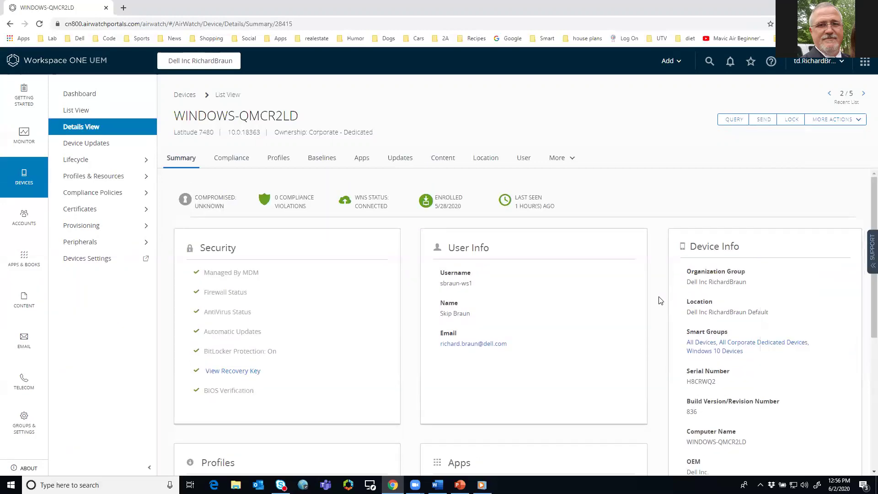
scroll(660, 350, "down", 1)
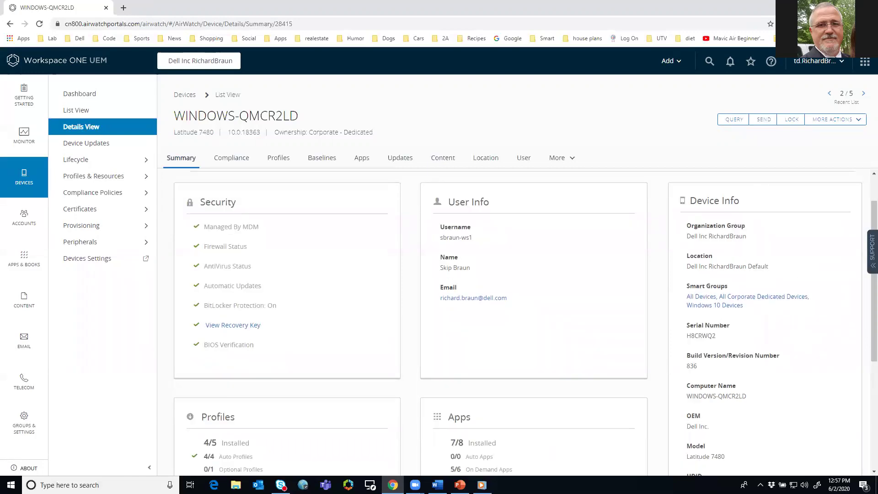
Step: Bring PowerPoint to the front on slide 3, the 'Using Workspace ONE UEM' recap
left_click(460, 485)
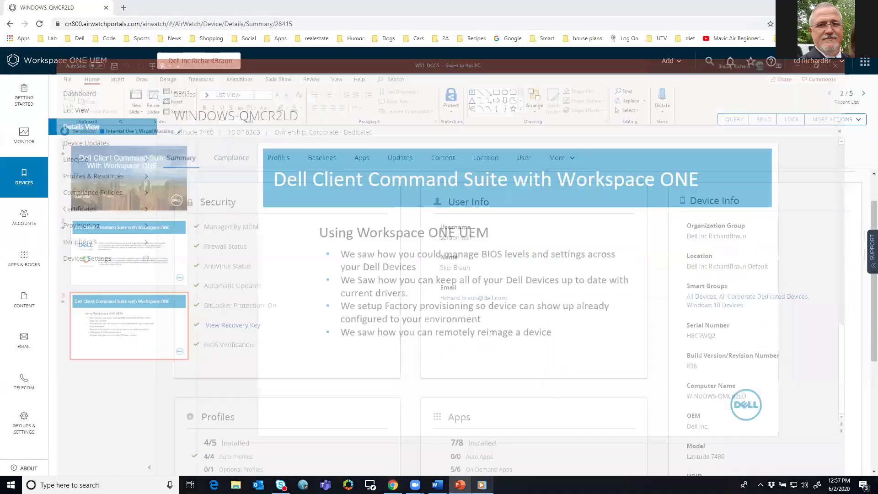